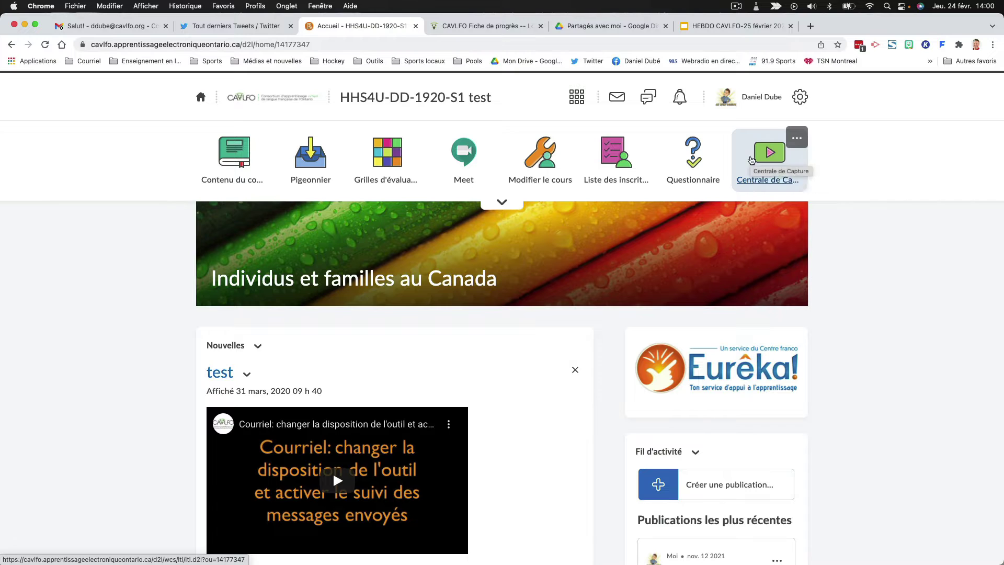
Switch to Google Drive and open the subfolder "Enregistrements et documents - La table du formateur" within the starred "Table du formateur" folder
left_click(609, 26)
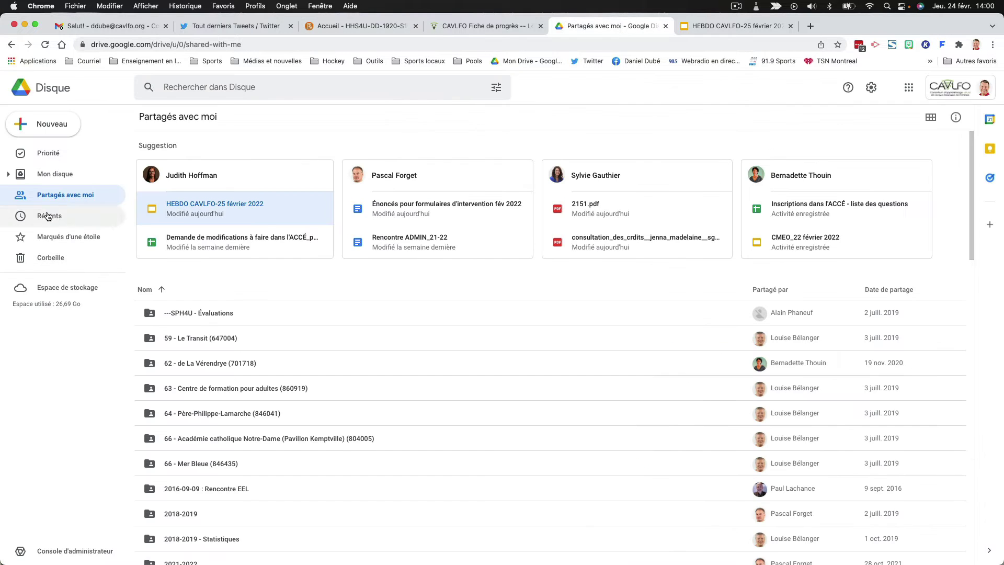
left_click(42, 239)
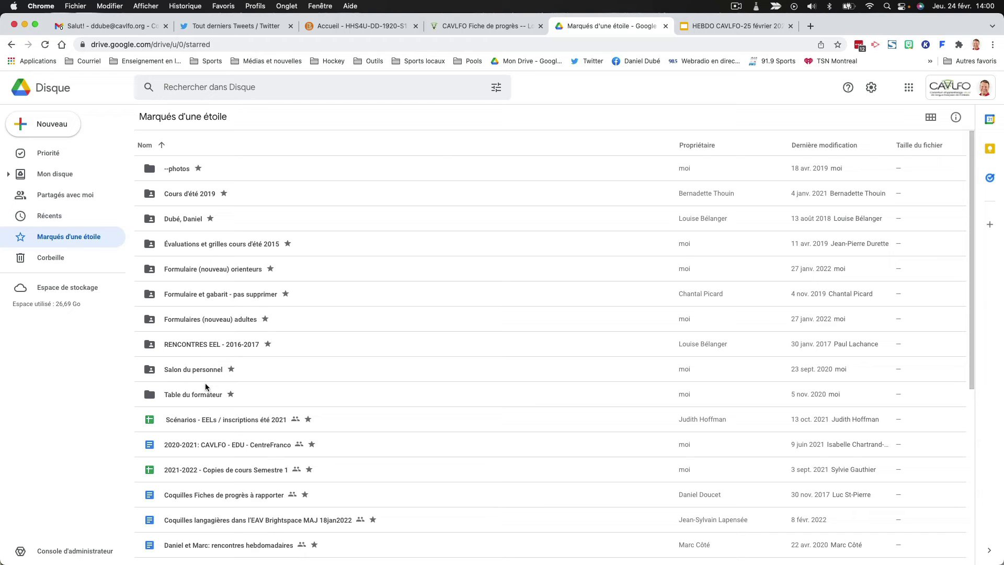
double_click(192, 396)
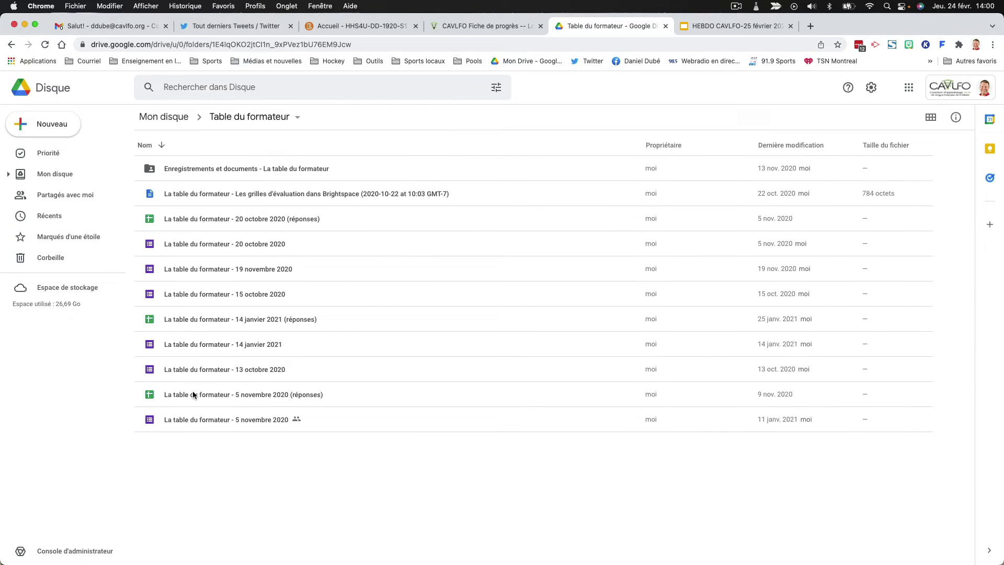
double_click(194, 170)
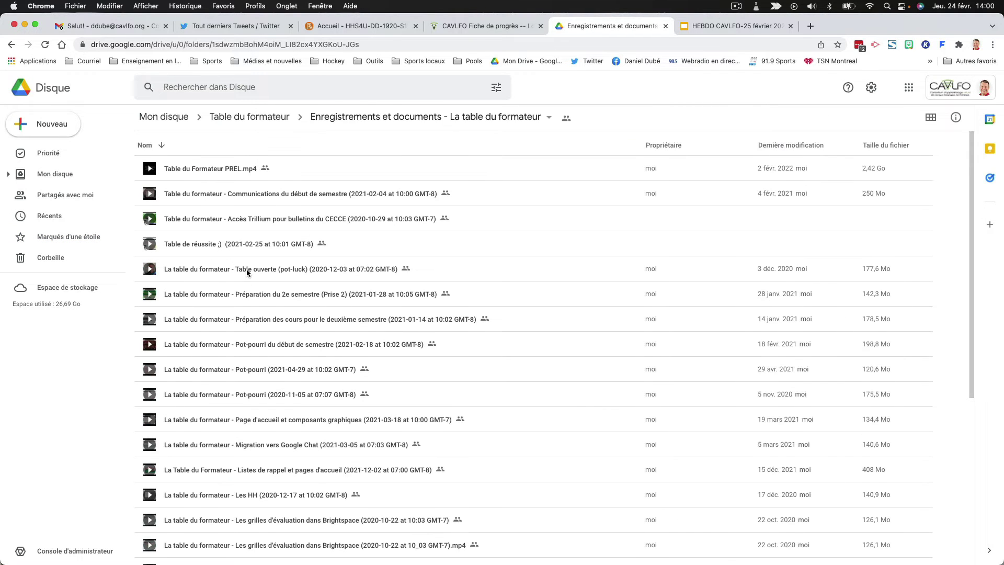
Download the "Table du formateur - Communications du début de semestre" video recording from 2021-02-04, accepting the download without an antivirus scan
left_click(244, 193)
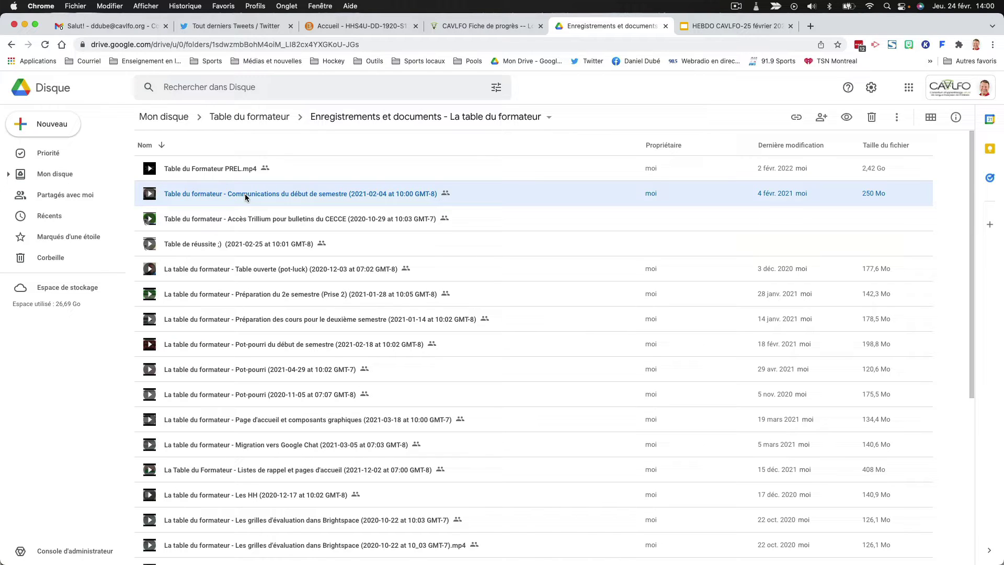
right_click(245, 197)
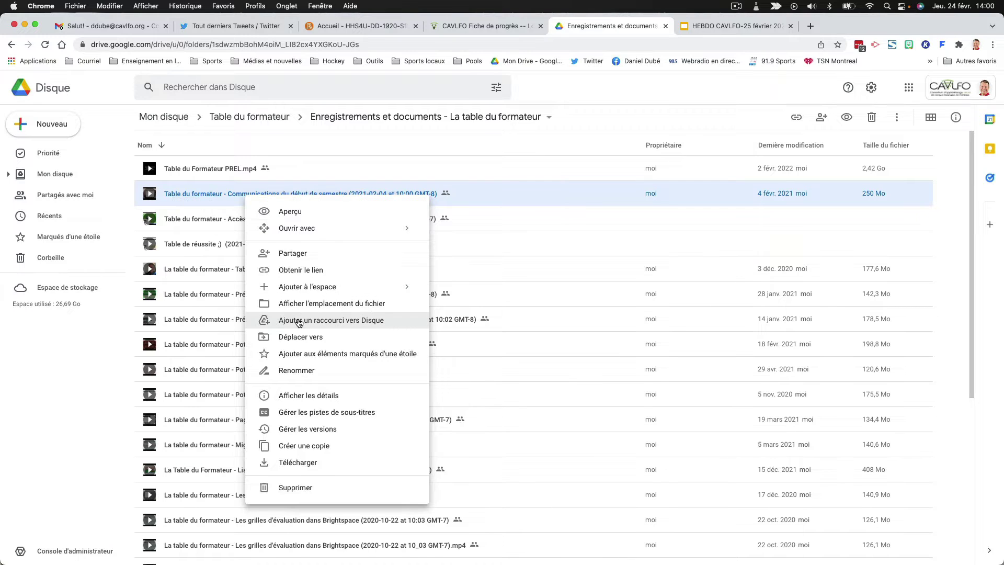
left_click(297, 462)
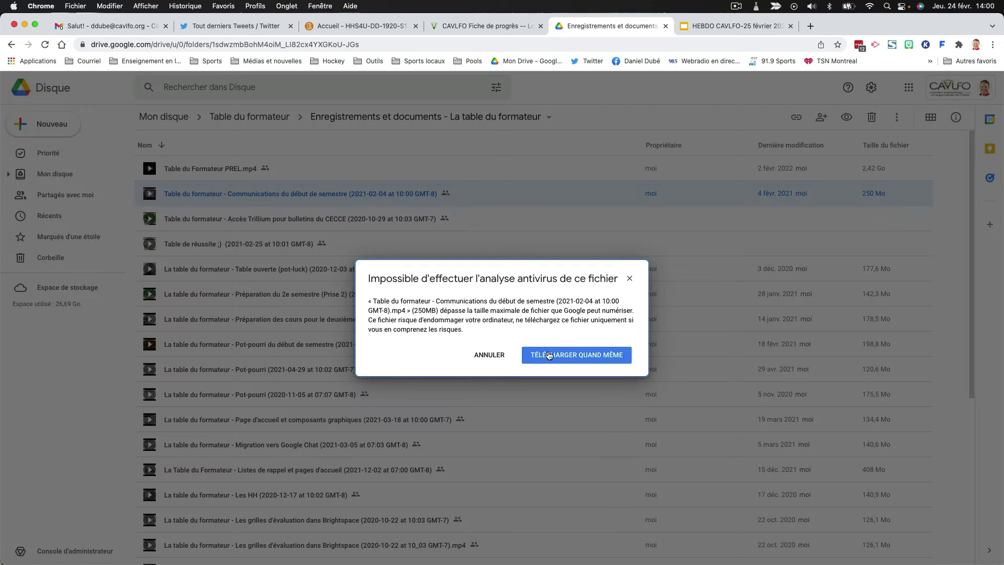
left_click(559, 355)
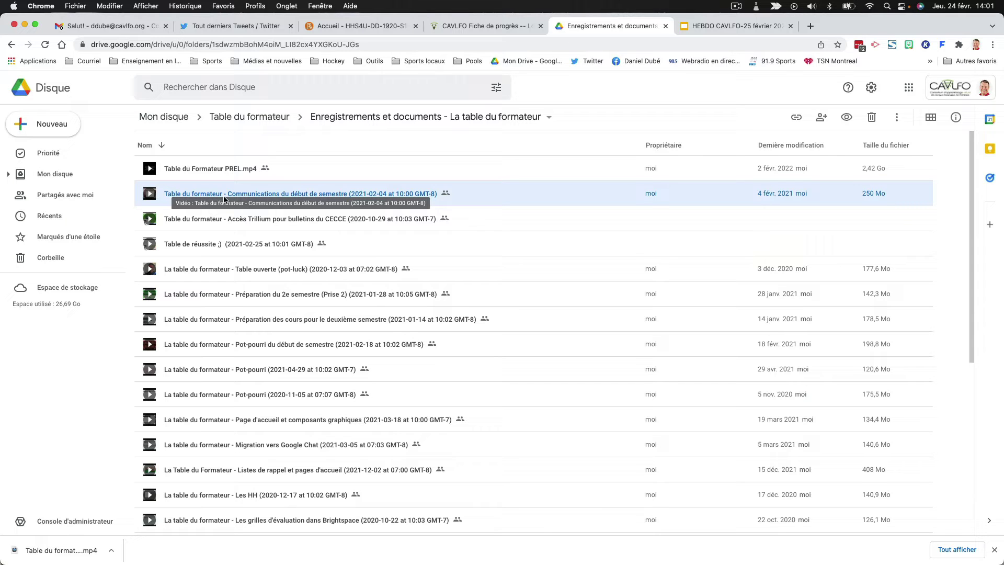
Return to the HHS4U-DD-1920-S1 test course, open Centrale de Capture's video upload page and highlight the accepted video formats
left_click(339, 33)
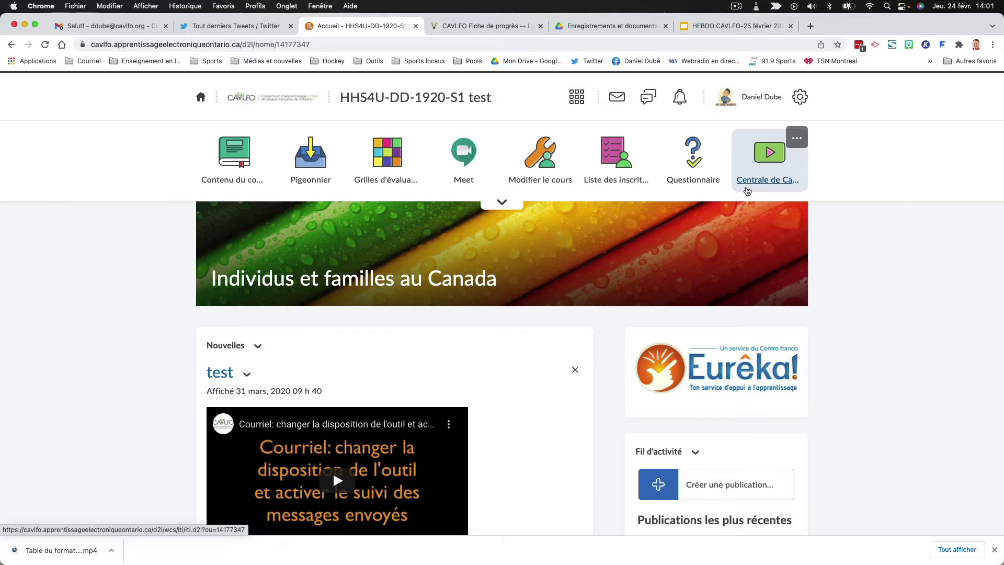
left_click(747, 189)
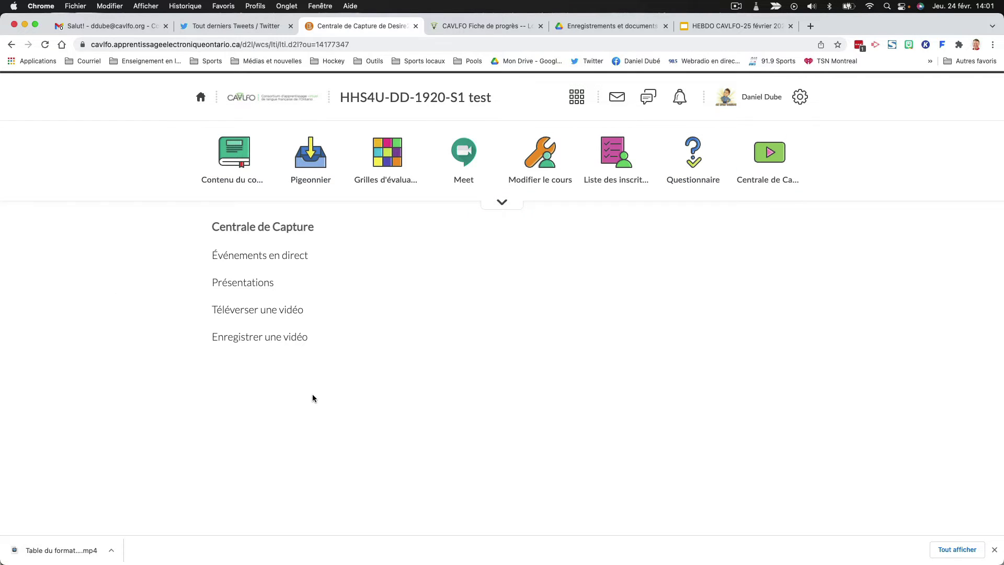
left_click(258, 309)
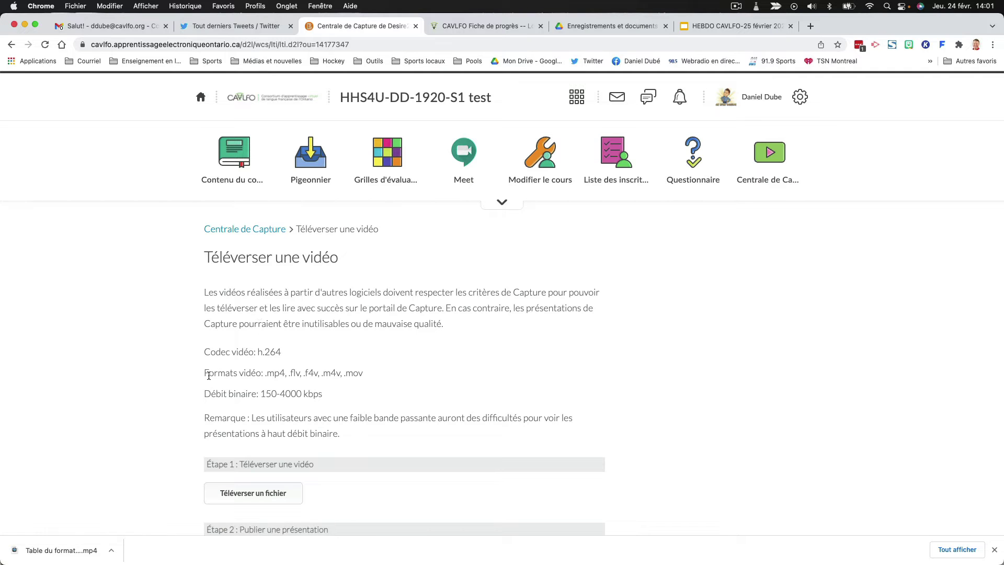
left_click_drag(204, 372, 365, 374)
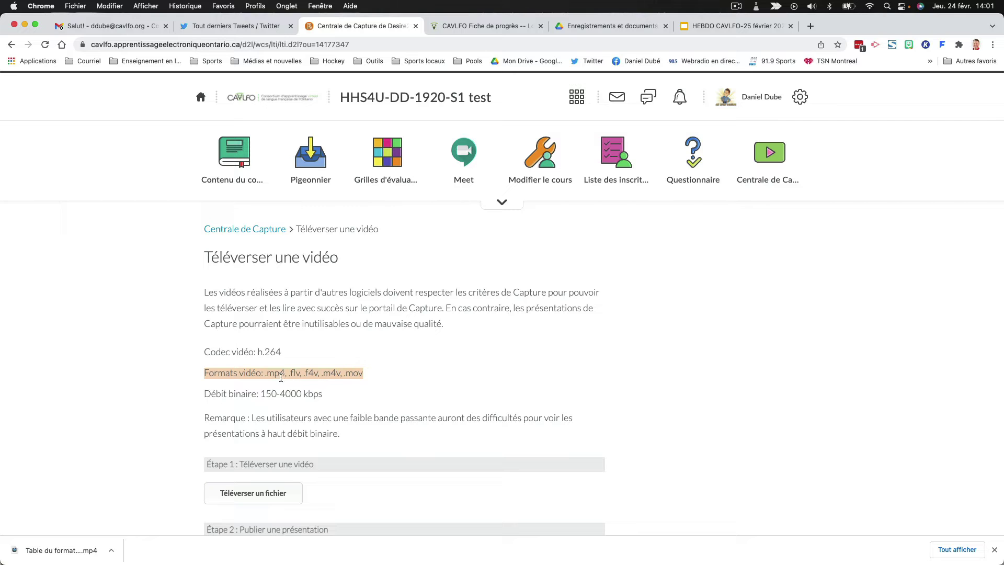
Upload the "Table du formateur - Communications" MP4 from the Téléchargements folder, listing the files without grouping
scroll(328, 389, "down", 1)
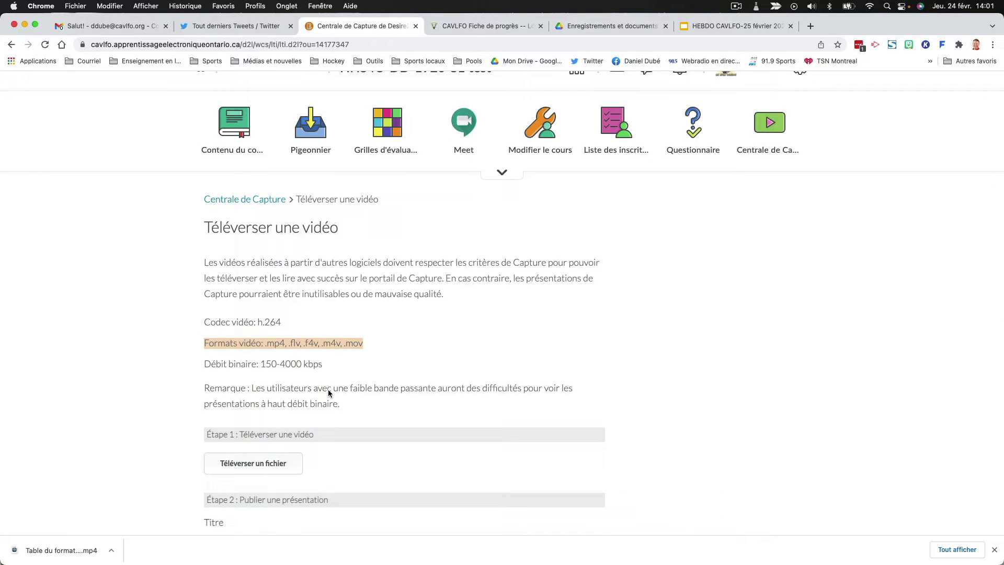
scroll(328, 389, "down", 2)
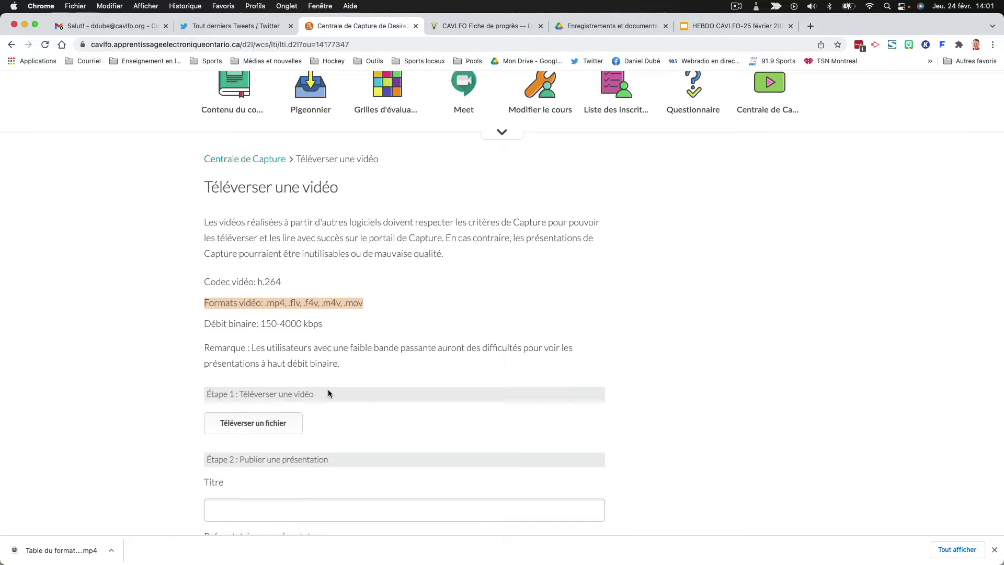
left_click(255, 427)
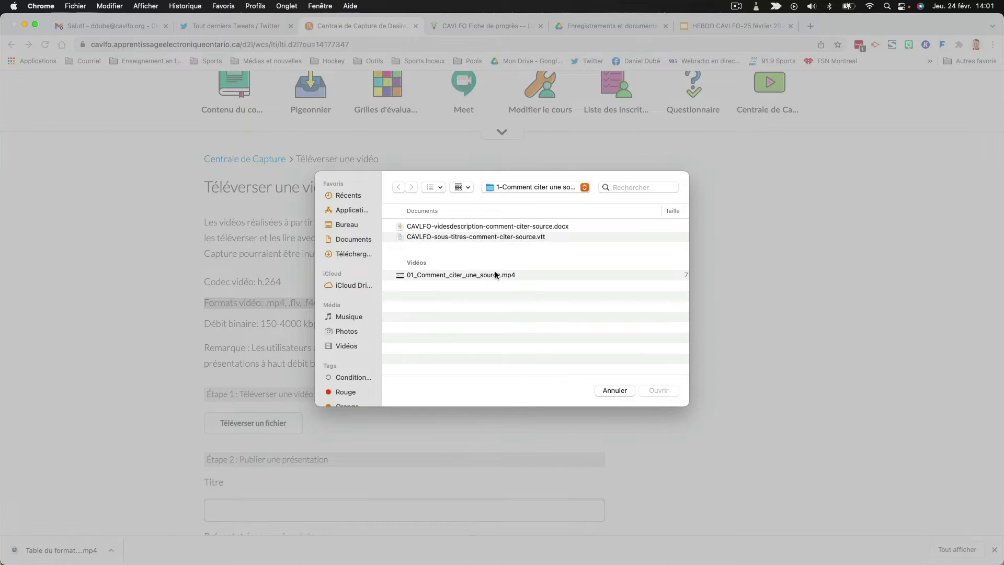
left_click(358, 254)
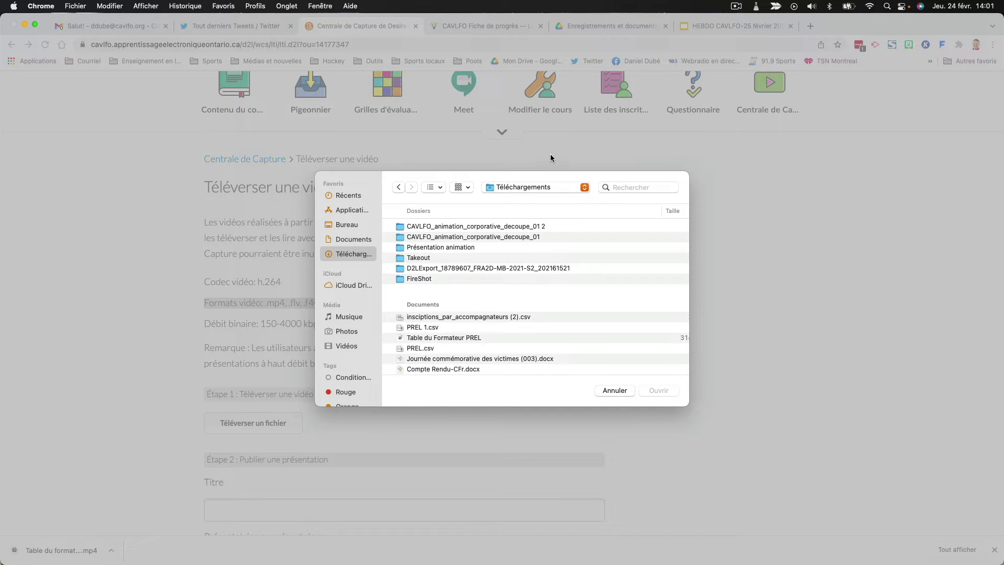
left_click(469, 193)
left_click(472, 213)
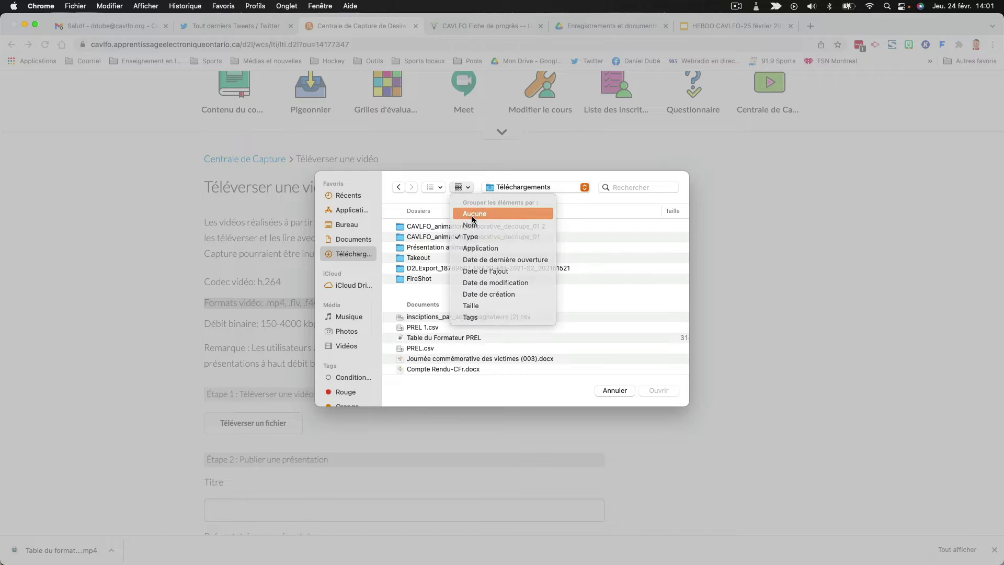
left_click(460, 229)
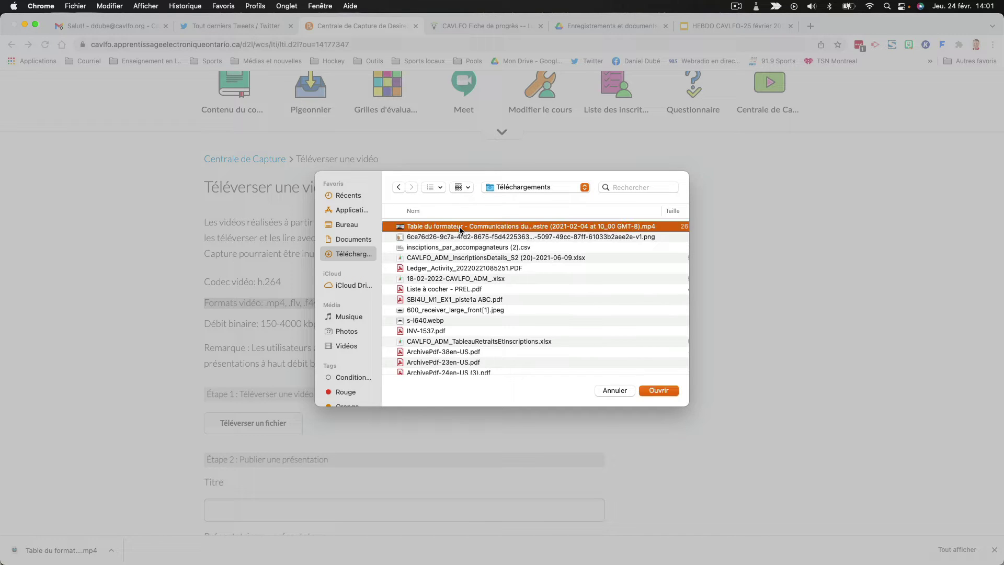
left_click(663, 391)
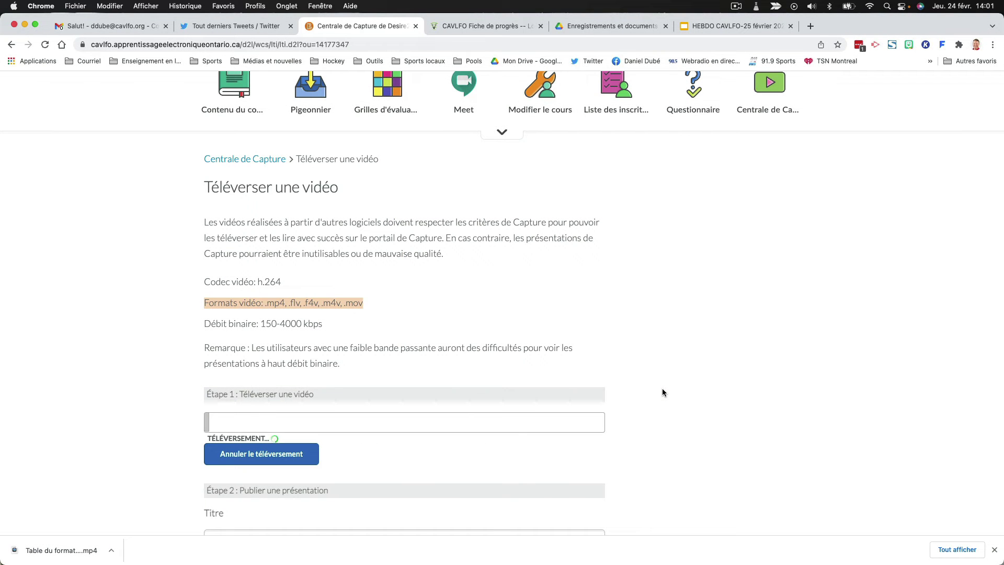
Title the presentation "Table du formateur" and assign it to the General folder
scroll(504, 390, "down", 5)
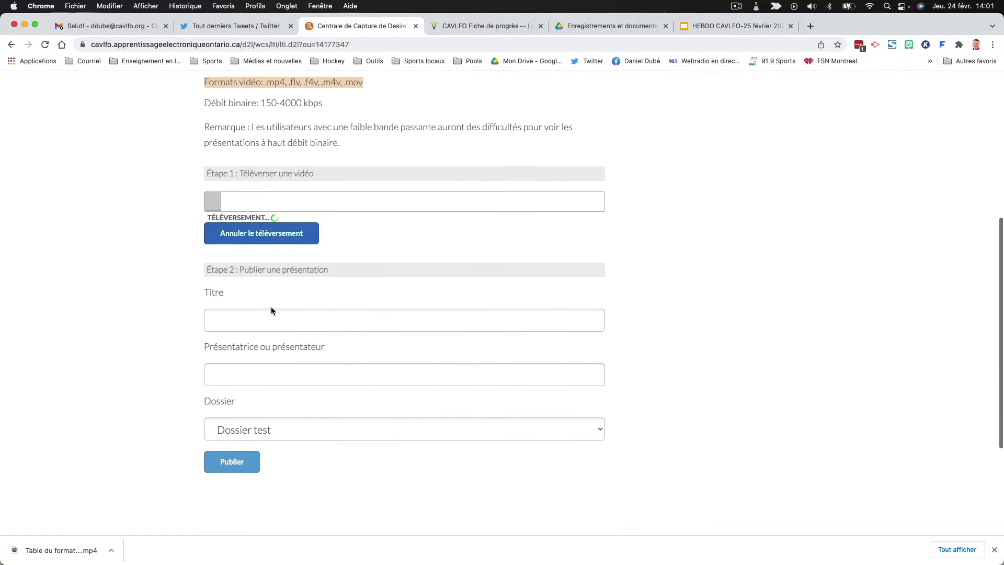
left_click(267, 319)
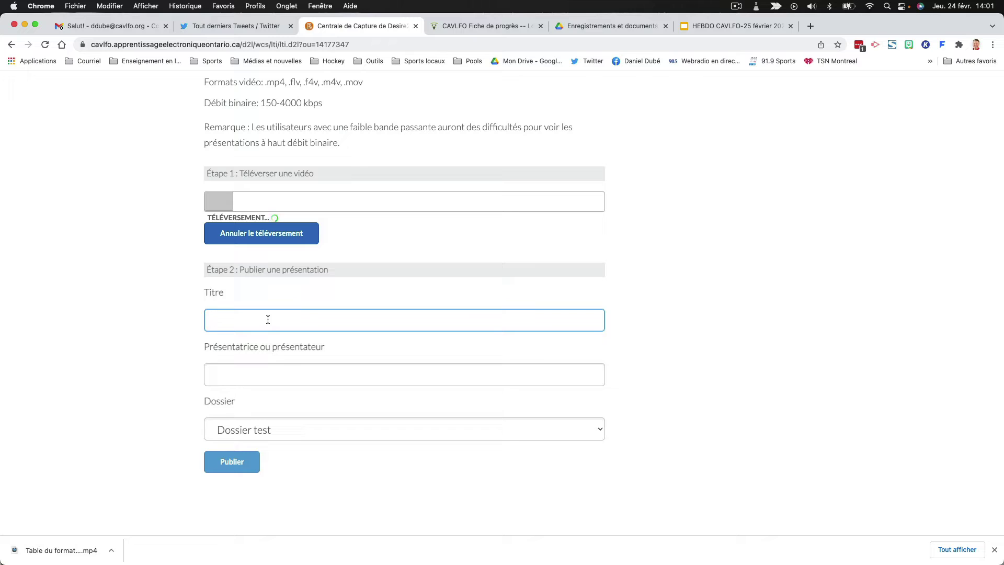
type("Table du formateur")
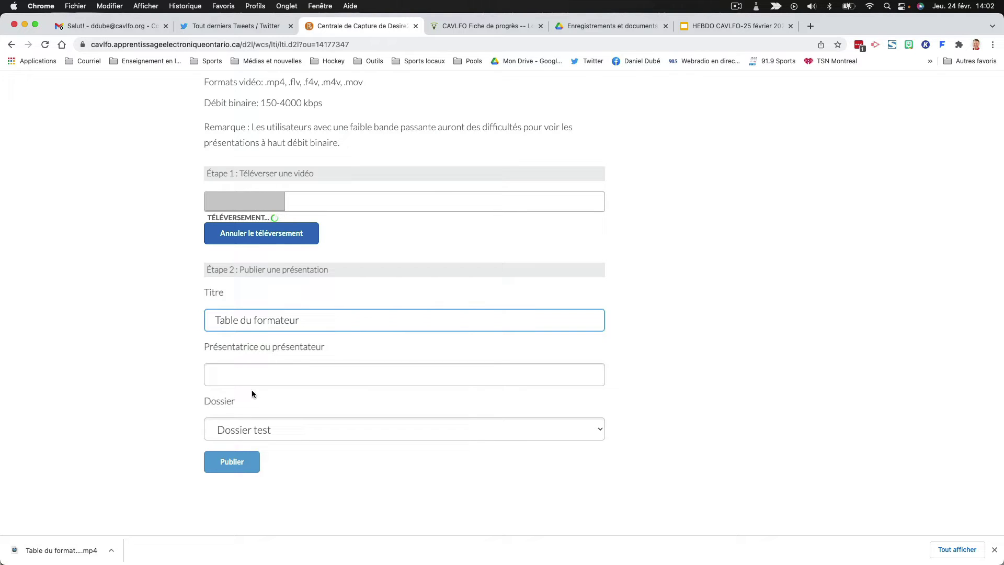
left_click(264, 424)
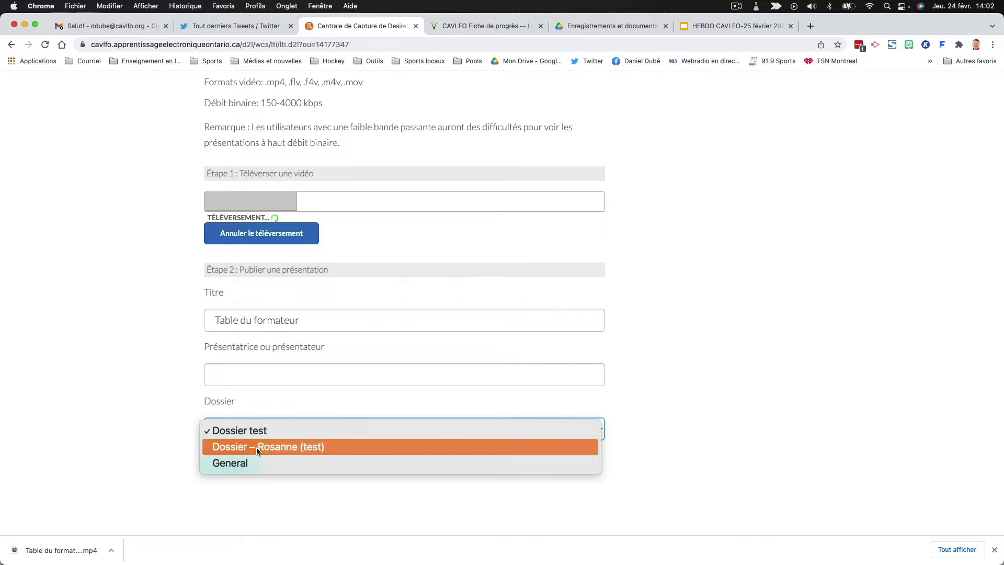
left_click(244, 463)
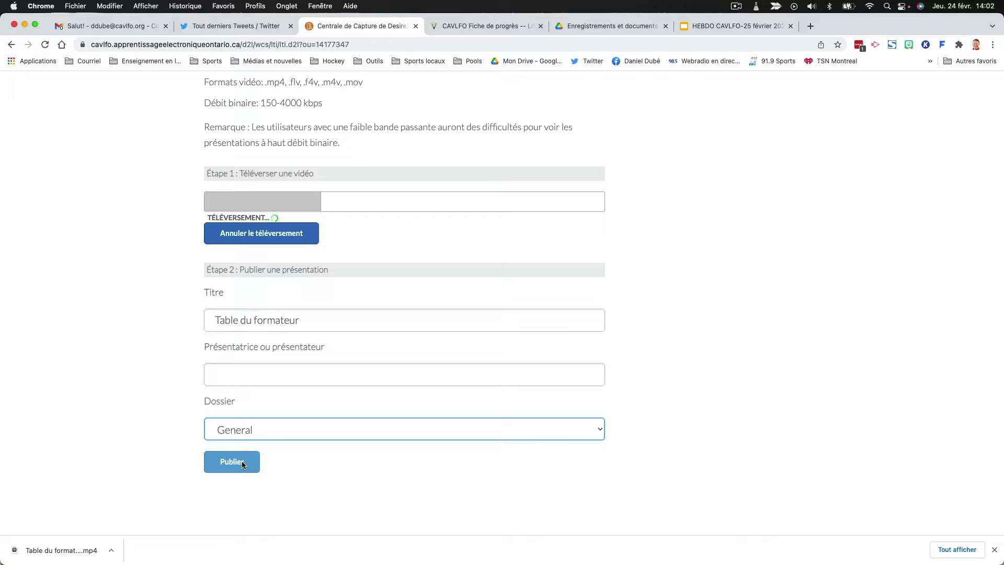
Publish the presentation once the video file has finished uploading
left_click(243, 463)
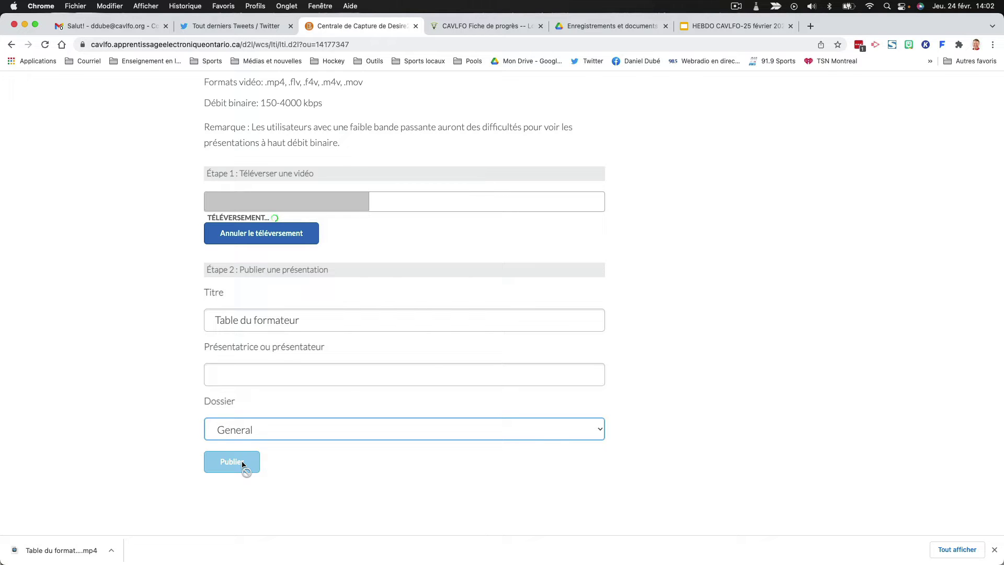
scroll(242, 464, "up", 1)
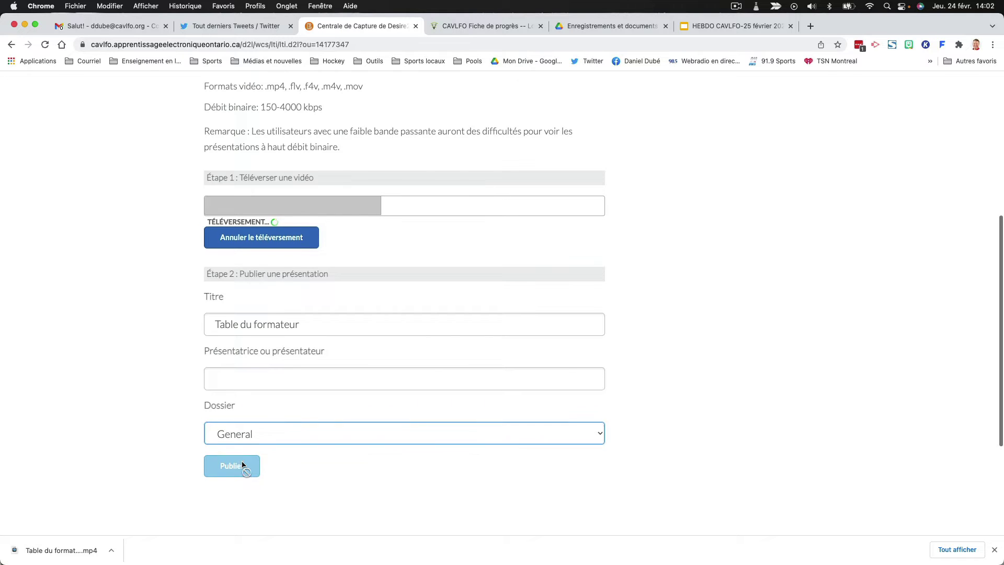
scroll(242, 464, "up", 1)
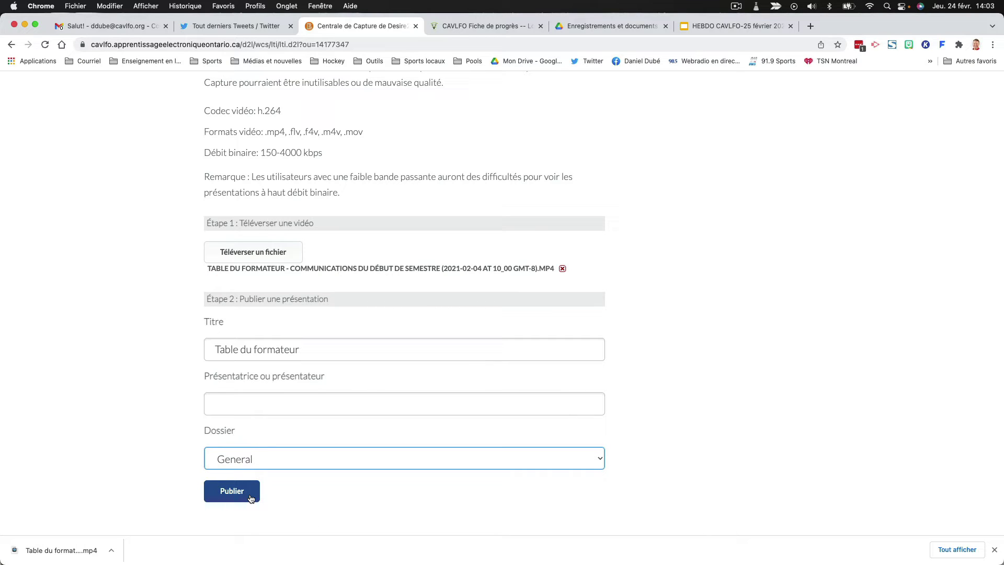
left_click(251, 497)
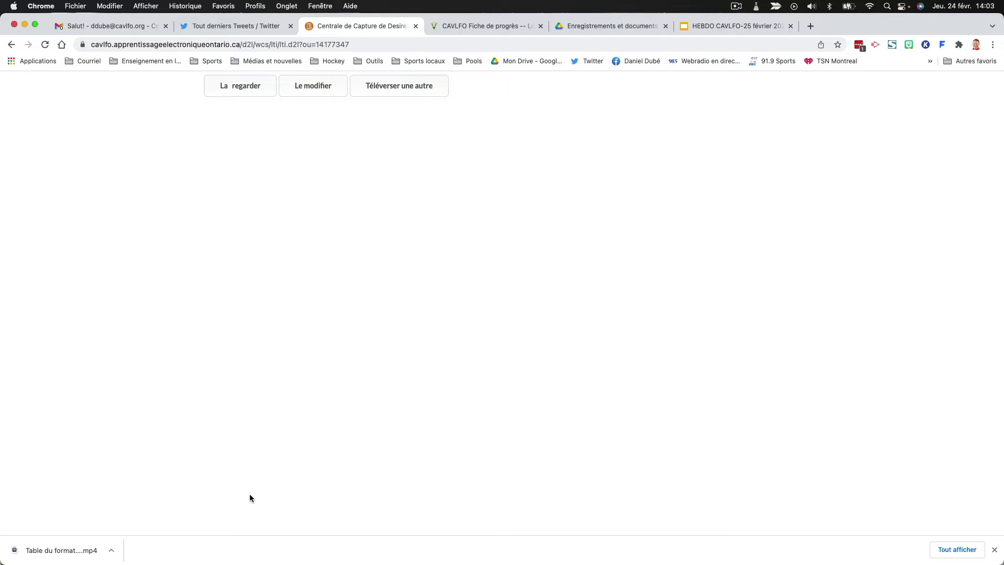
Go back to the course home page and start a new article in the Nouvelles section
scroll(296, 428, "up", 5)
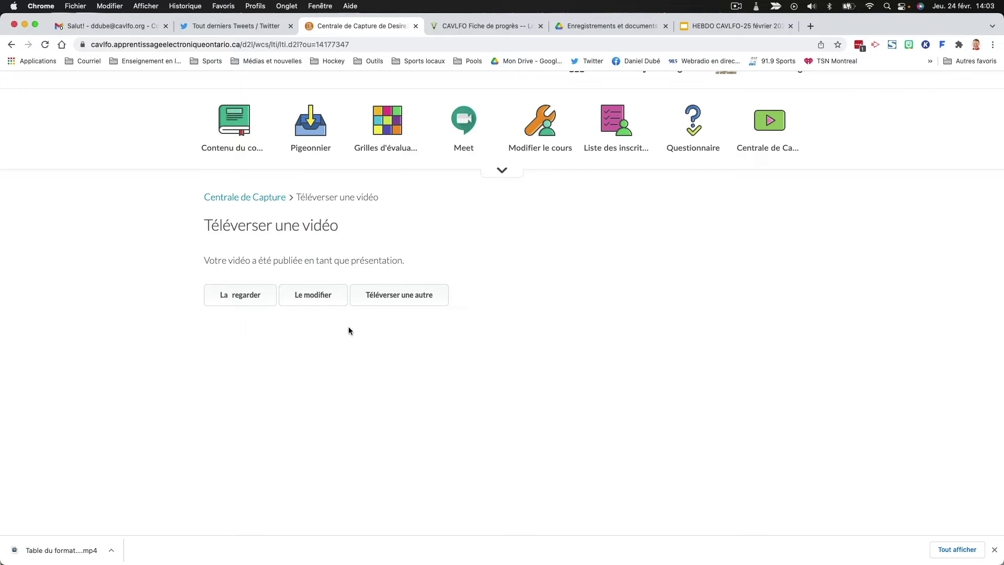
scroll(344, 329, "up", 1)
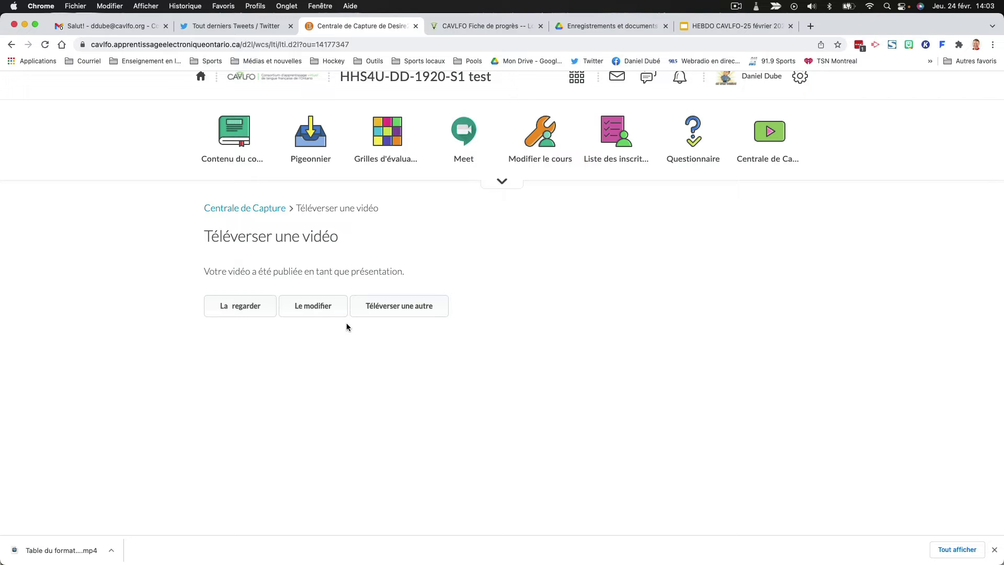
left_click(400, 87)
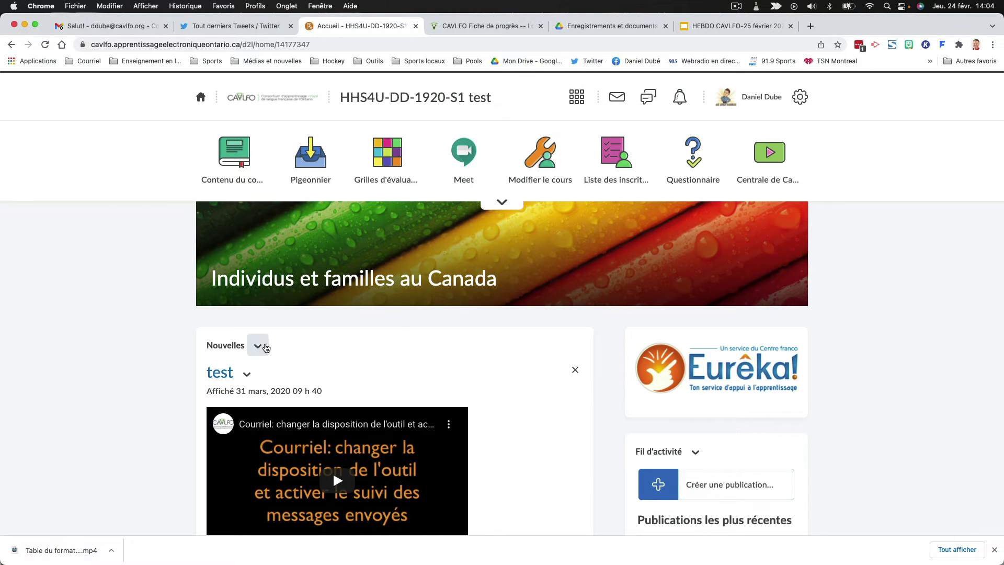
left_click(259, 346)
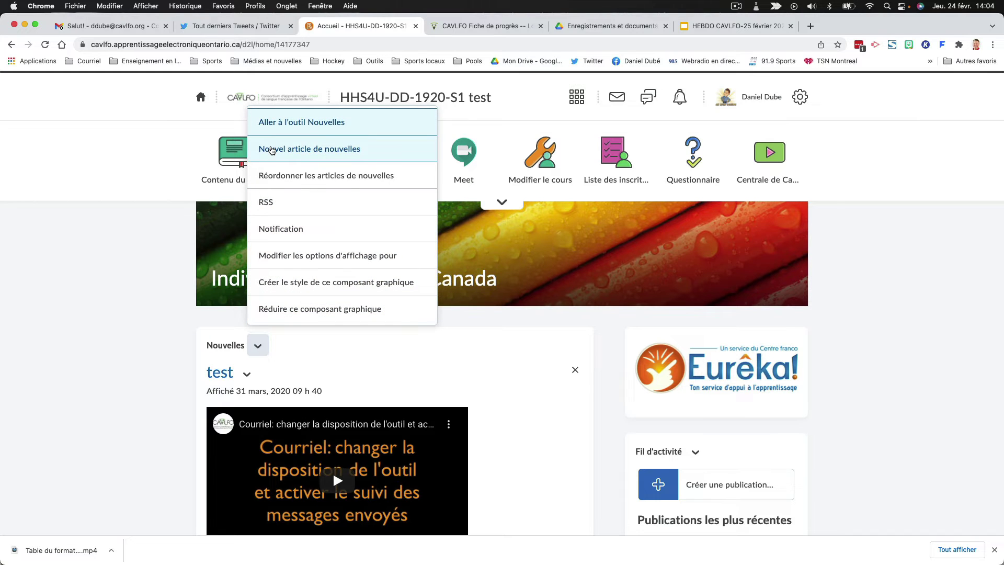
left_click(272, 151)
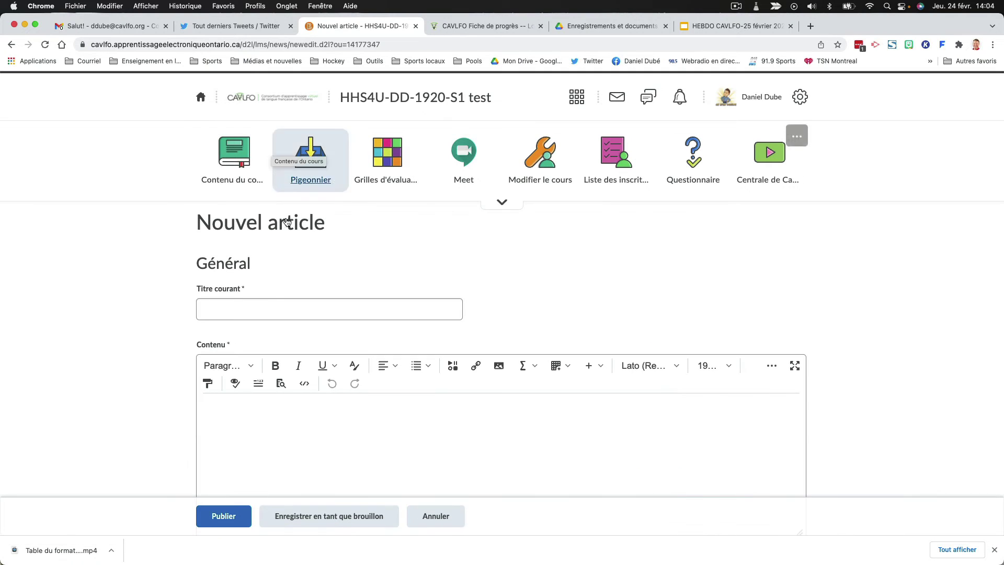
Enter "Table du formateur" as the news article's title and place the cursor in its content area
left_click(257, 309)
type("Tablke")
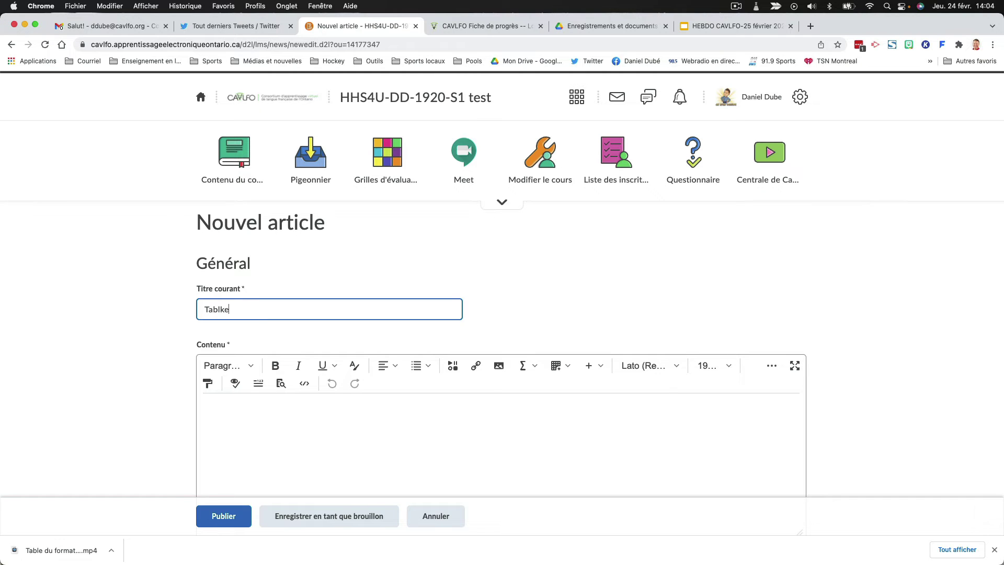
key("BackSpace")
key("BackSpace")
type("e du formateur")
left_click(369, 442)
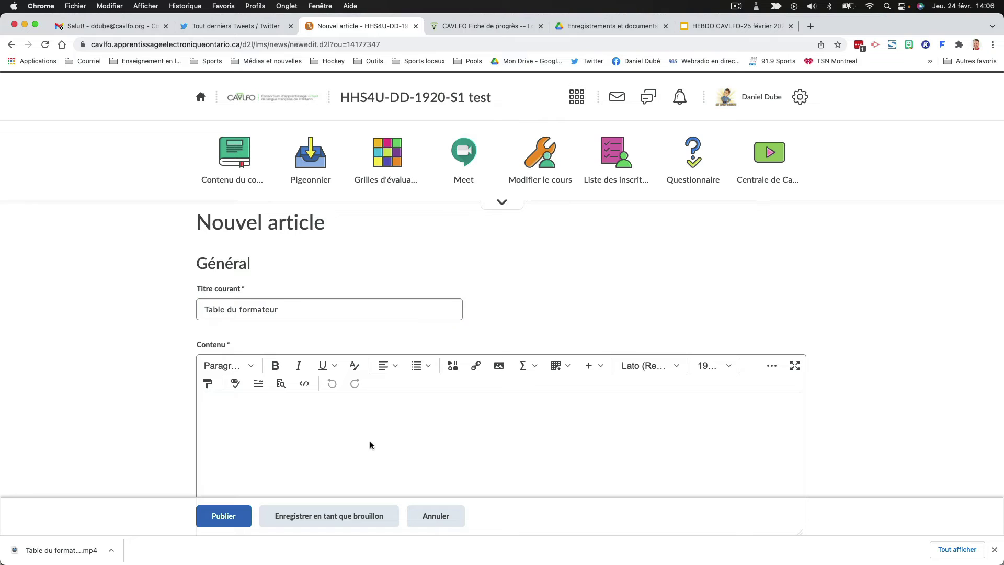
Search the Capture archives for "Table" and choose the "Table du formateur" recording to embed in the article's content
left_click(451, 368)
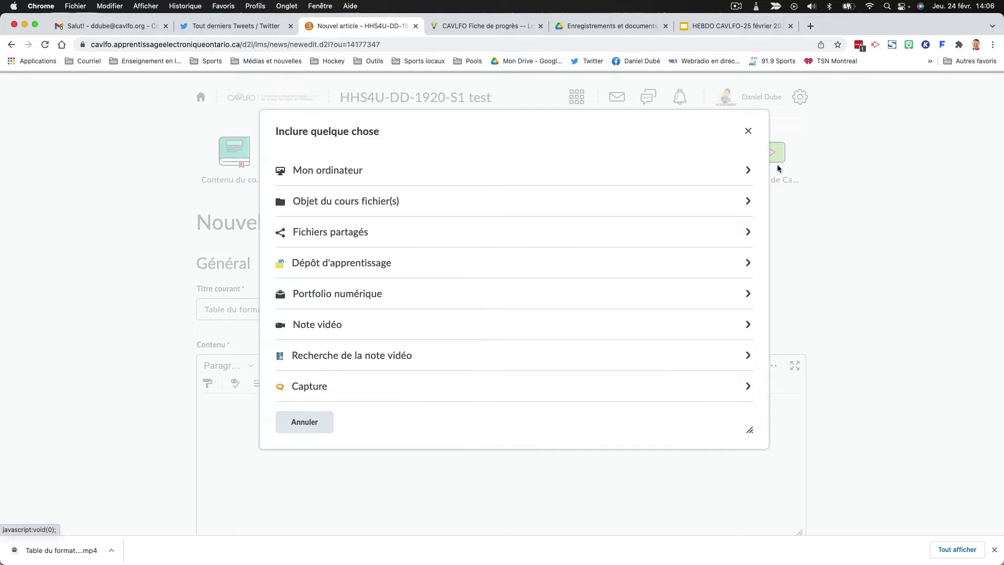
left_click(283, 387)
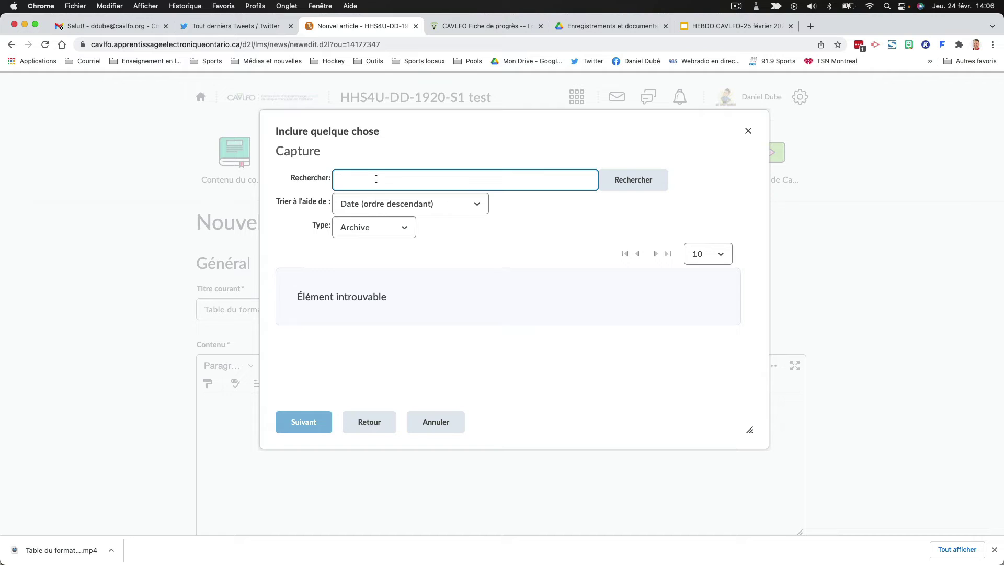
type("Table")
left_click(621, 186)
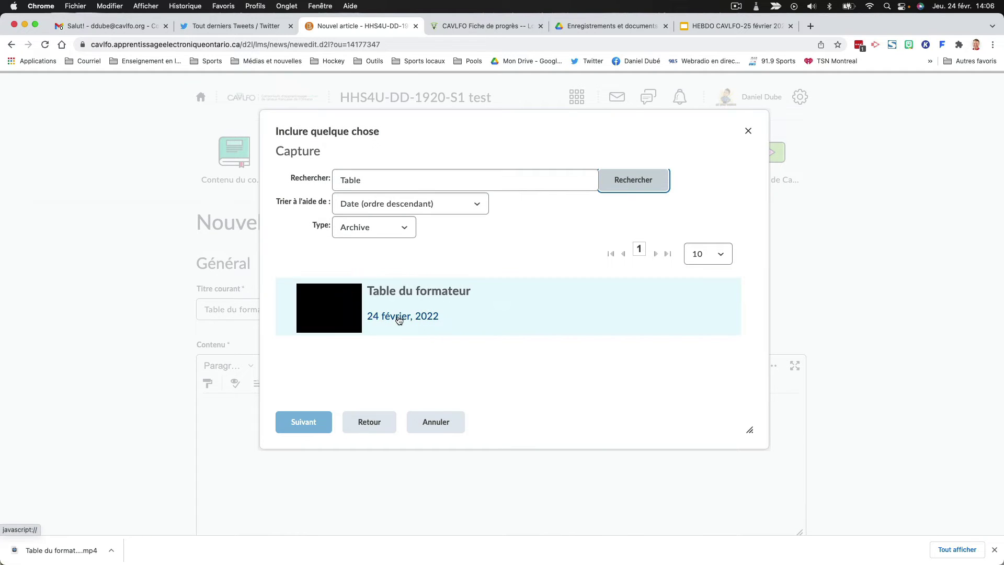
left_click(354, 308)
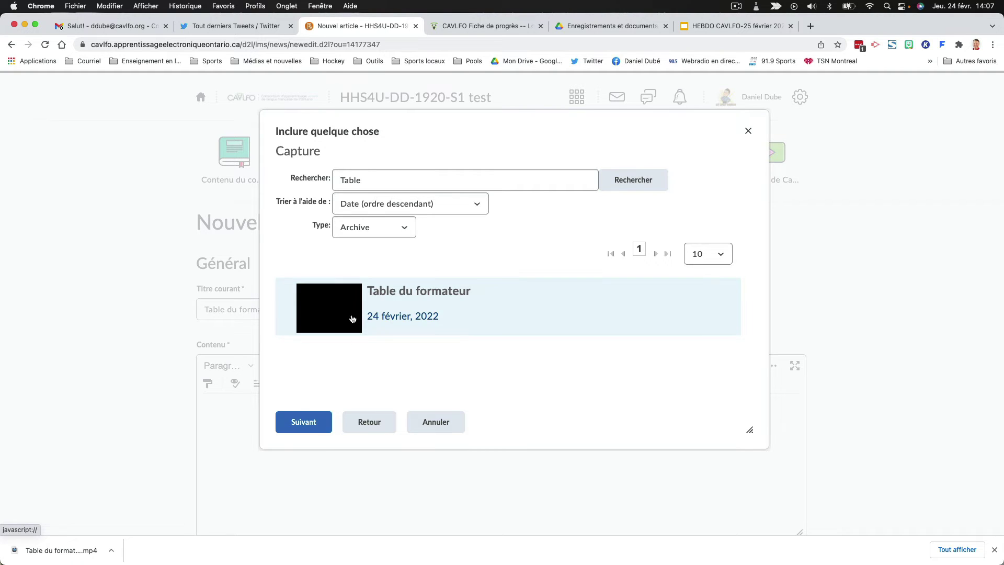
left_click(303, 430)
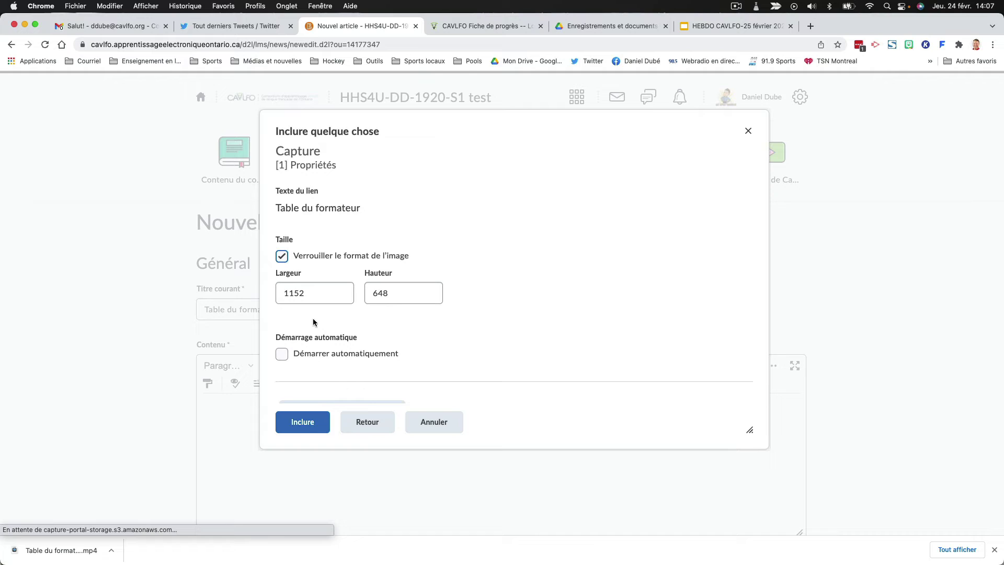
Set the embedded video's width to 680 and try a height of 460 with the aspect ratio locked
left_click(300, 297)
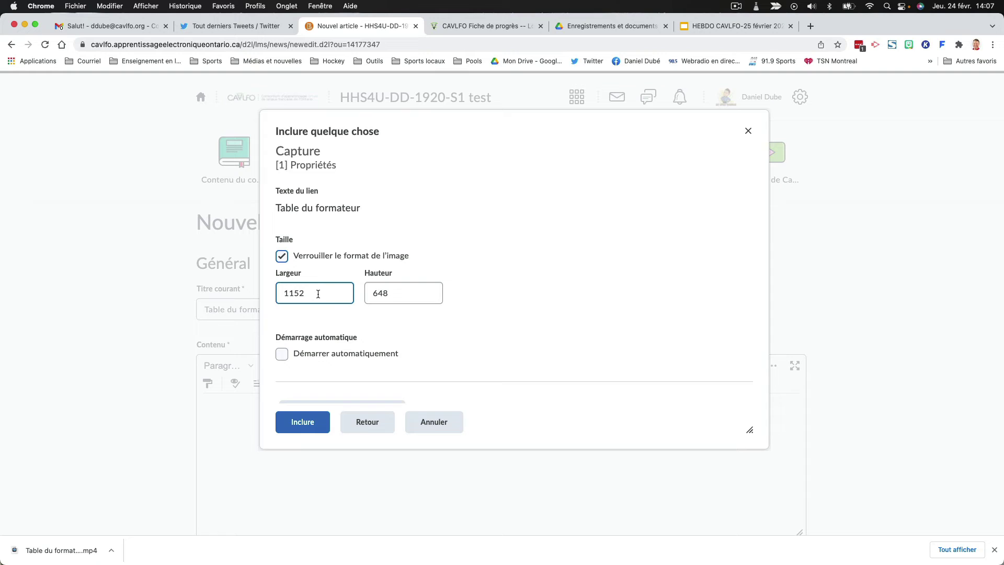
double_click(318, 294)
type("60")
key("BackSpace")
type("80")
left_click(373, 293)
double_click(374, 293)
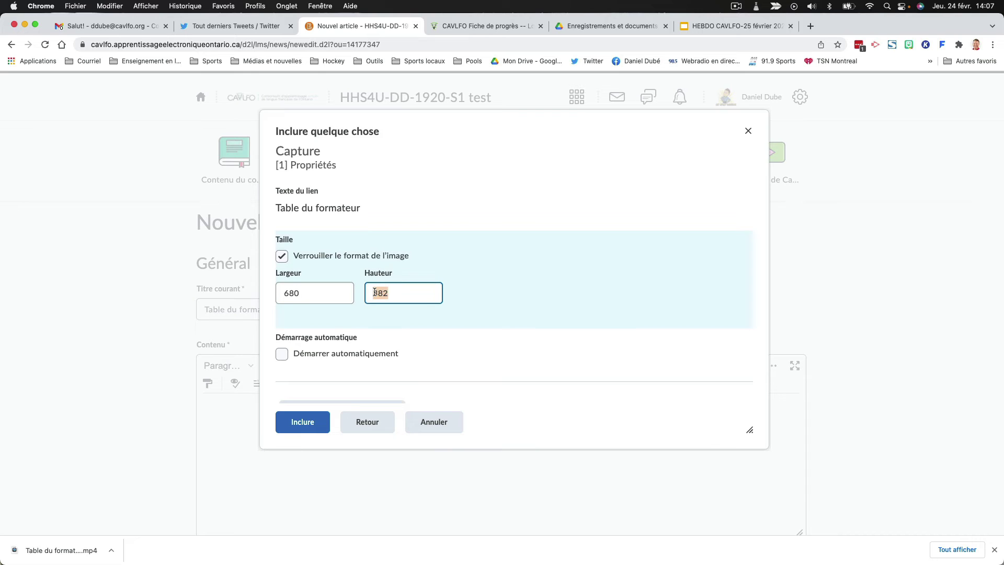
type("460")
Try a video width of 6802 and clear both the width and height values
left_click(328, 293)
double_click(328, 292)
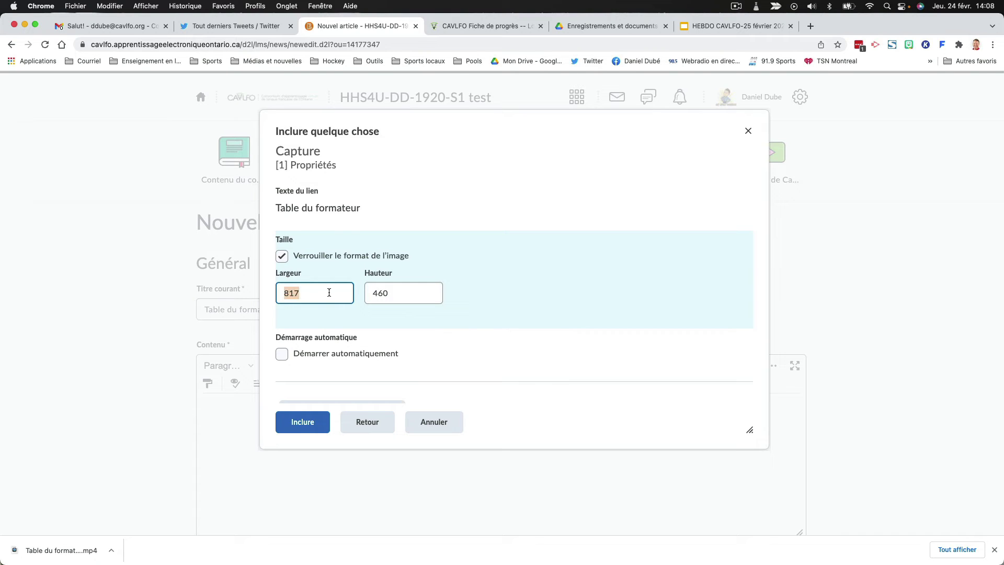
type("6802")
left_click(409, 291)
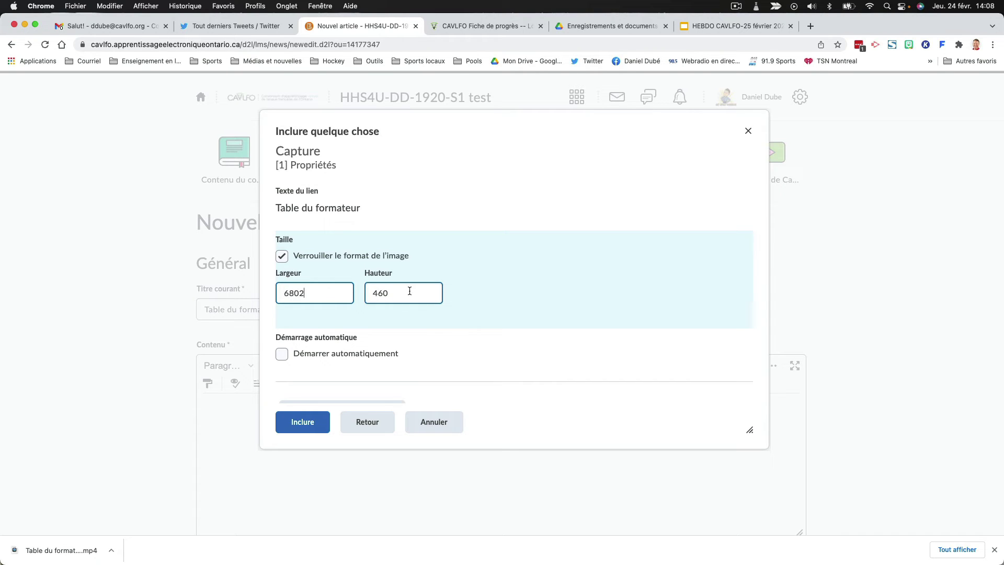
left_click(309, 295)
double_click(309, 296)
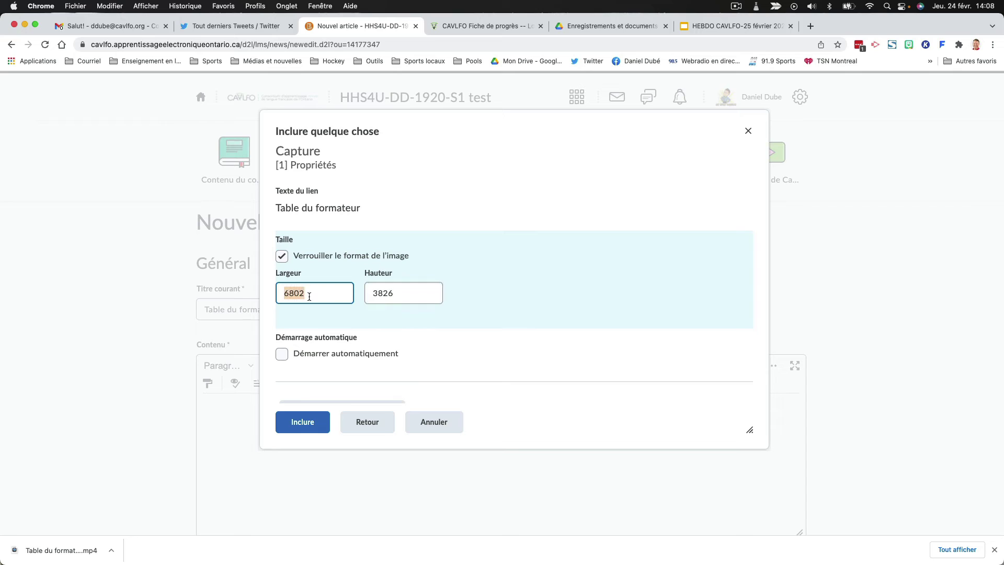
key("BackSpace")
double_click(398, 291)
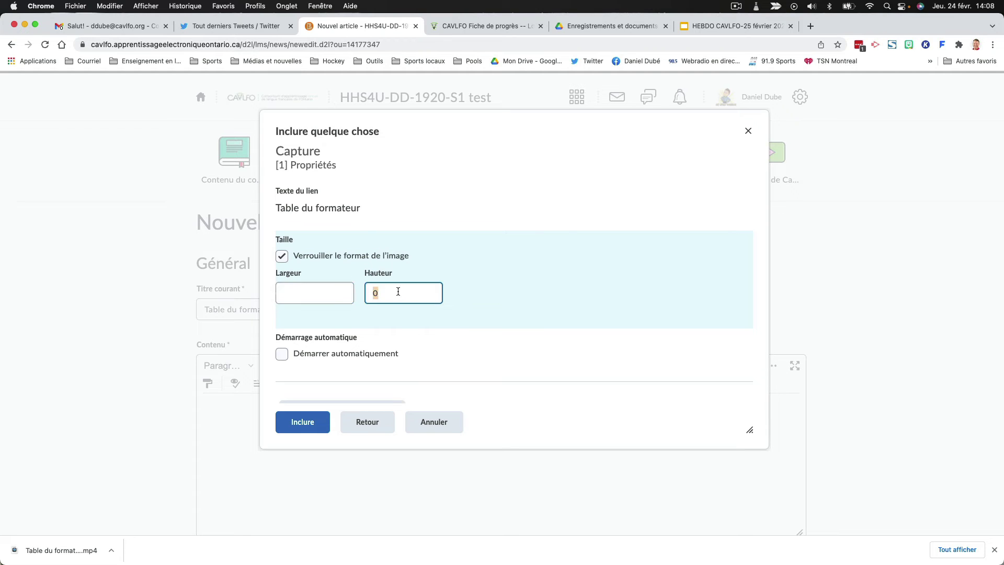
key("BackSpace")
Enter 680 as the video's width and let the locked aspect ratio recalculate the height
left_click(302, 298)
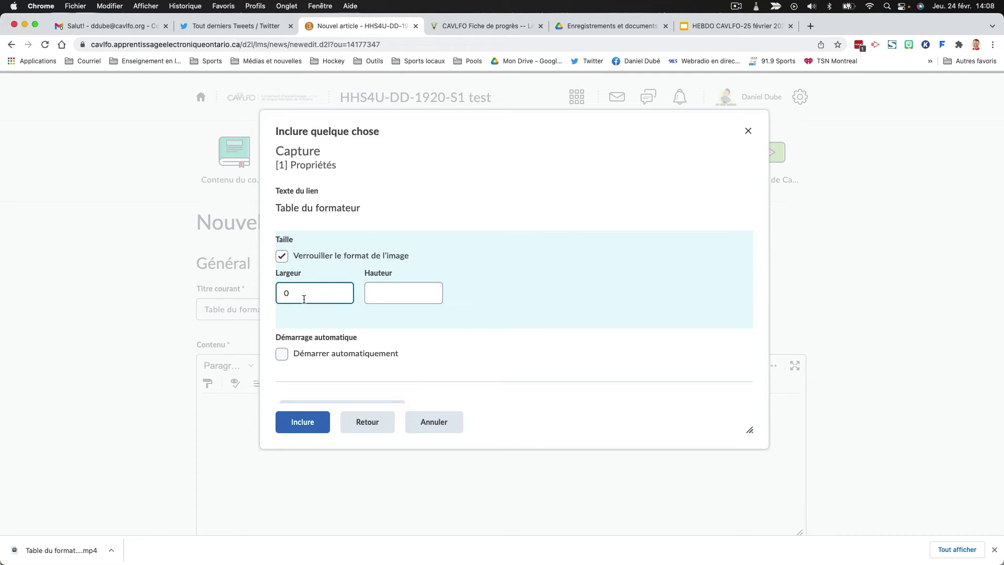
type("680")
left_click(375, 294)
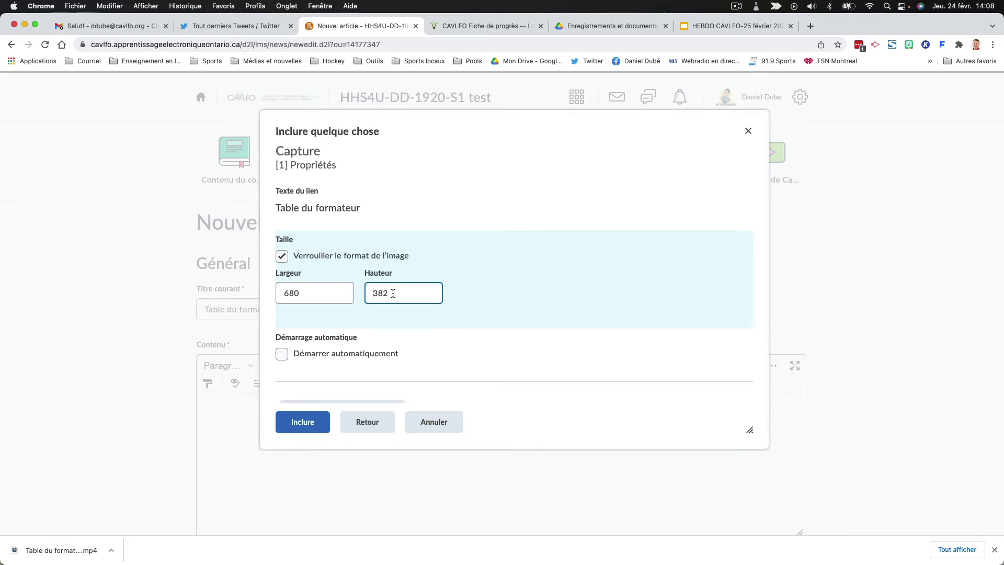
Try a video width of 480 with the aspect ratio locked
double_click(310, 292)
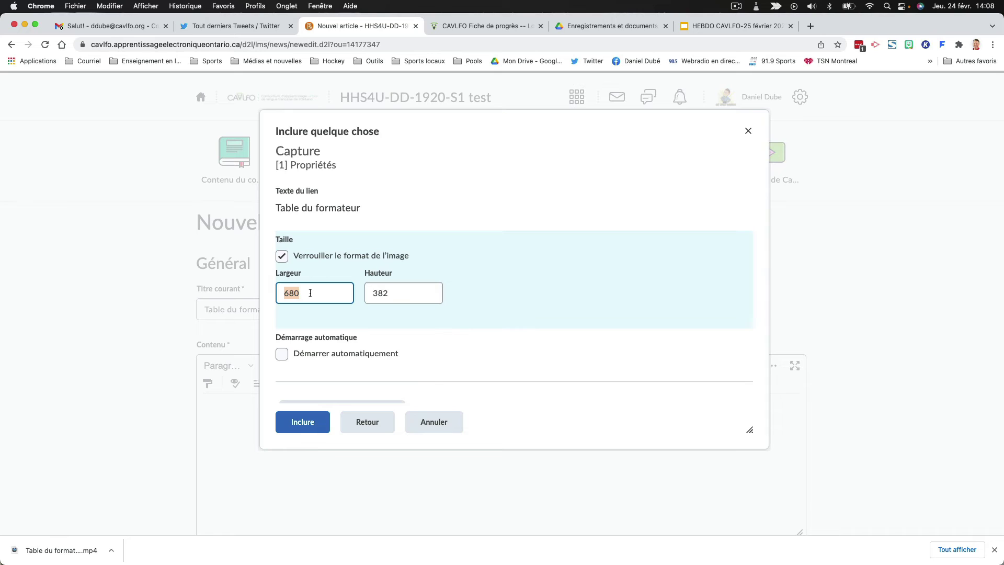
type("84")
key("BackSpace")
type("480")
left_click(394, 294)
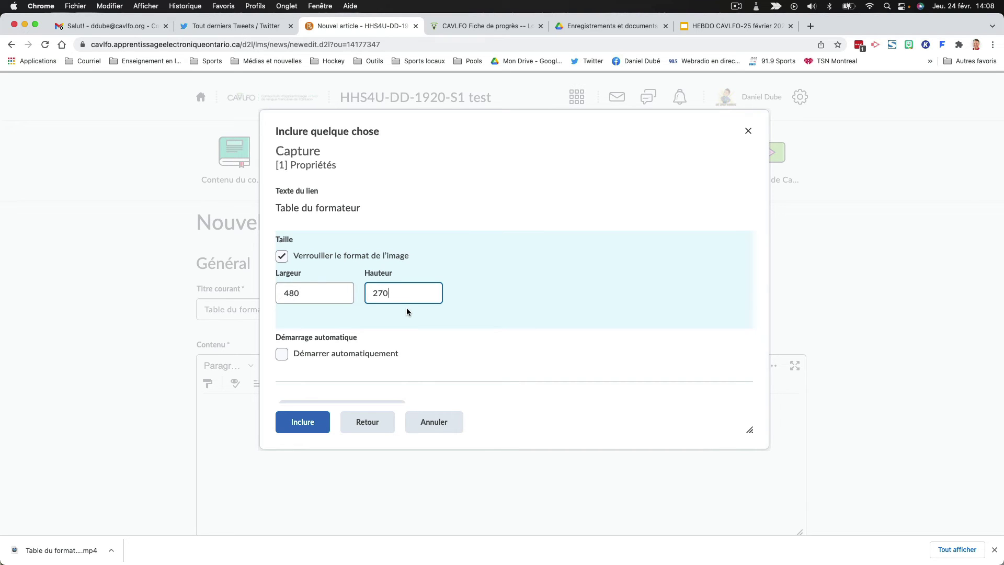
Try a video width of 260 with the aspect ratio locked
double_click(312, 288)
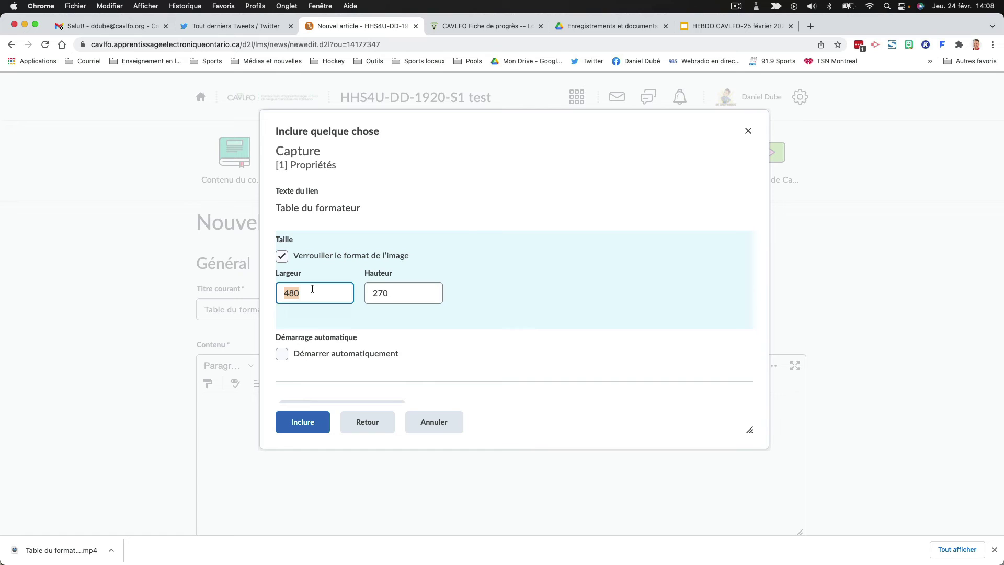
type("260")
left_click(400, 296)
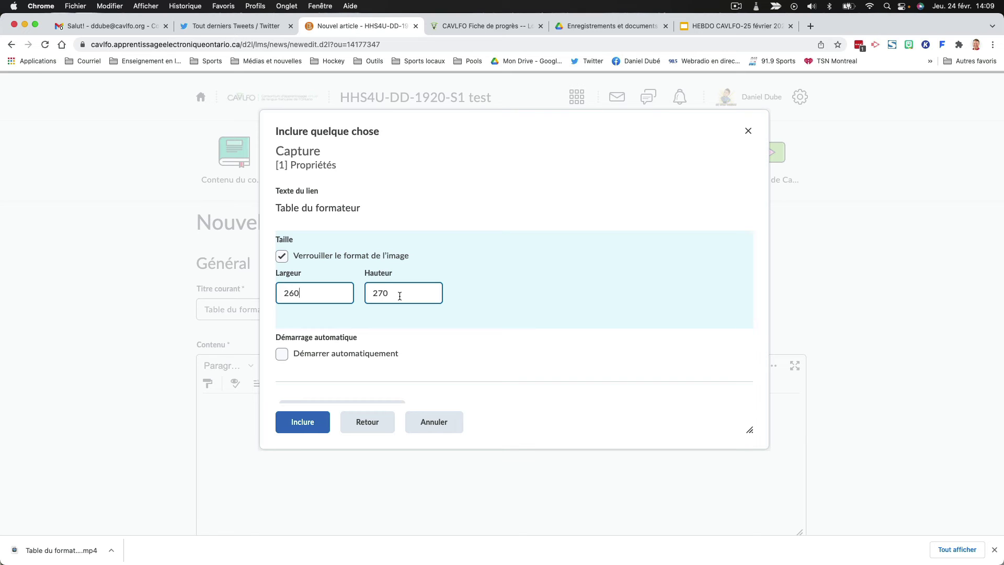
left_click(399, 296)
Set the embedded video's width back to 680, keeping the aspect ratio locked
left_click(321, 294)
double_click(323, 297)
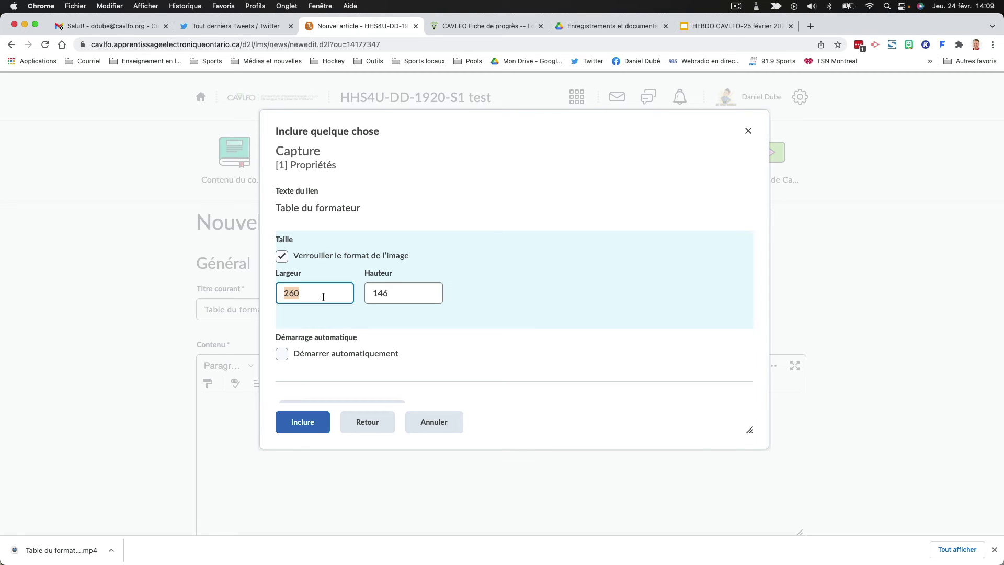
type("680")
left_click(406, 296)
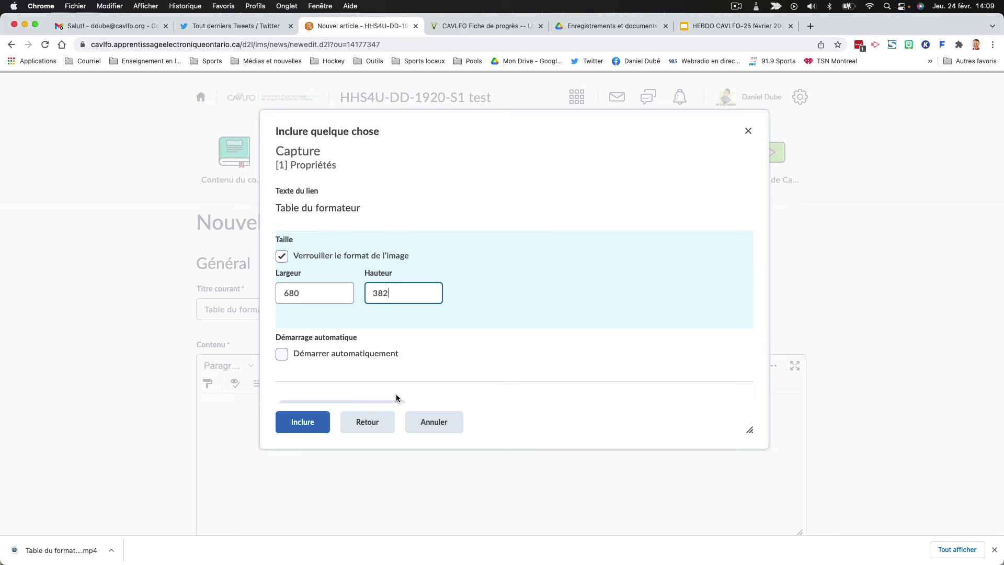
Review the autoplay option and the video preview, and include the video in the article without autoplay
scroll(332, 395, "down", 3)
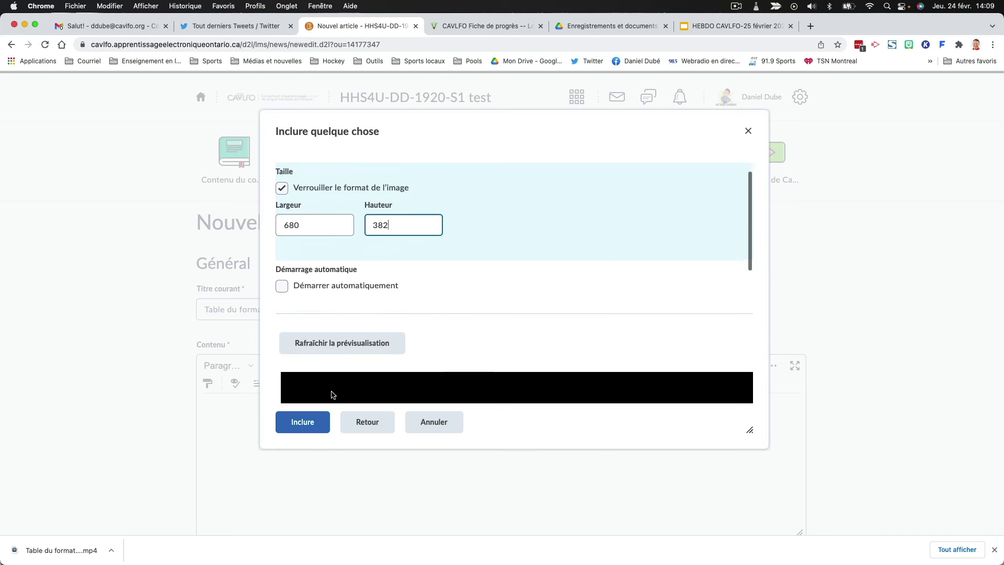
scroll(286, 260, "down", 3)
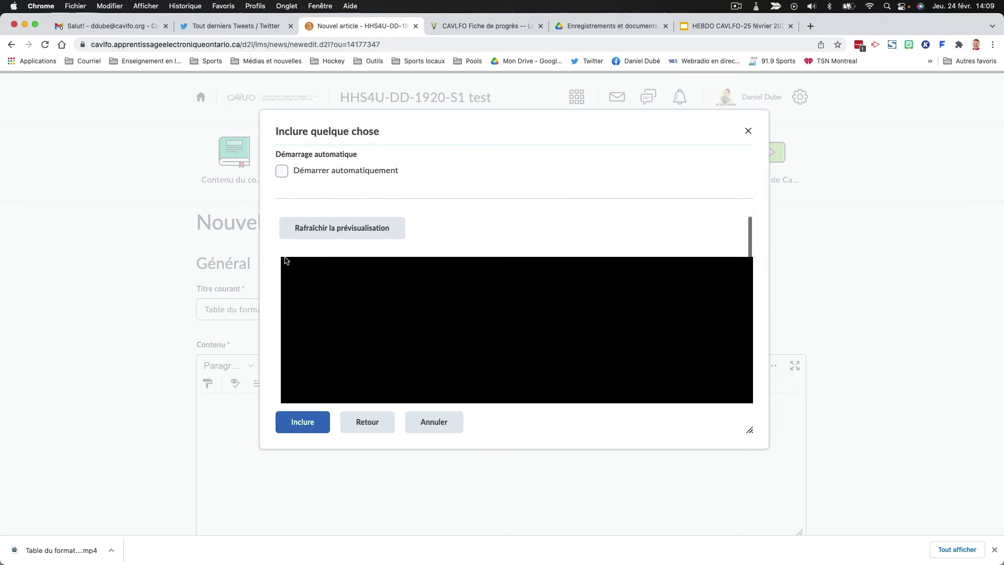
scroll(286, 259, "up", 2)
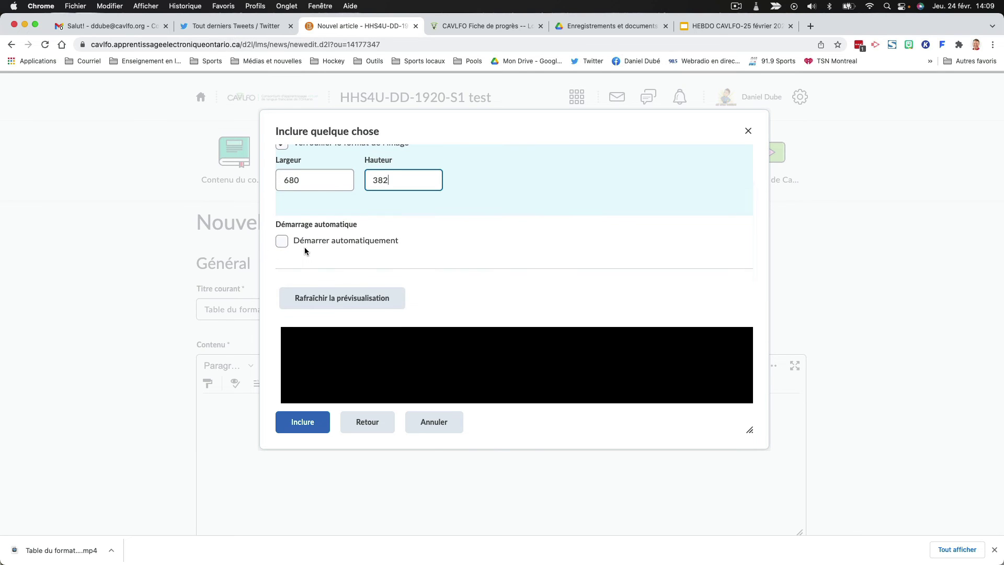
scroll(316, 250, "up", 1)
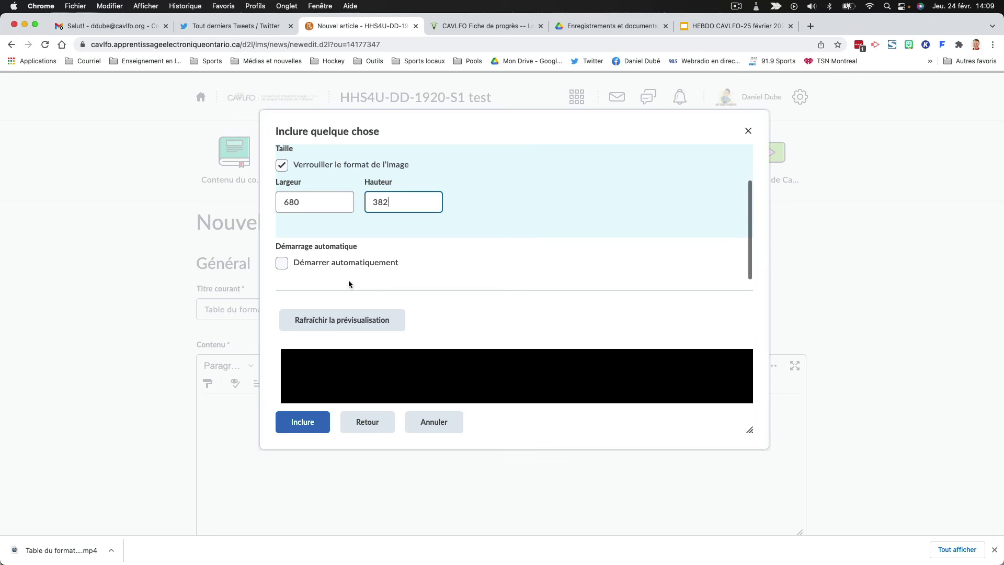
left_click(301, 428)
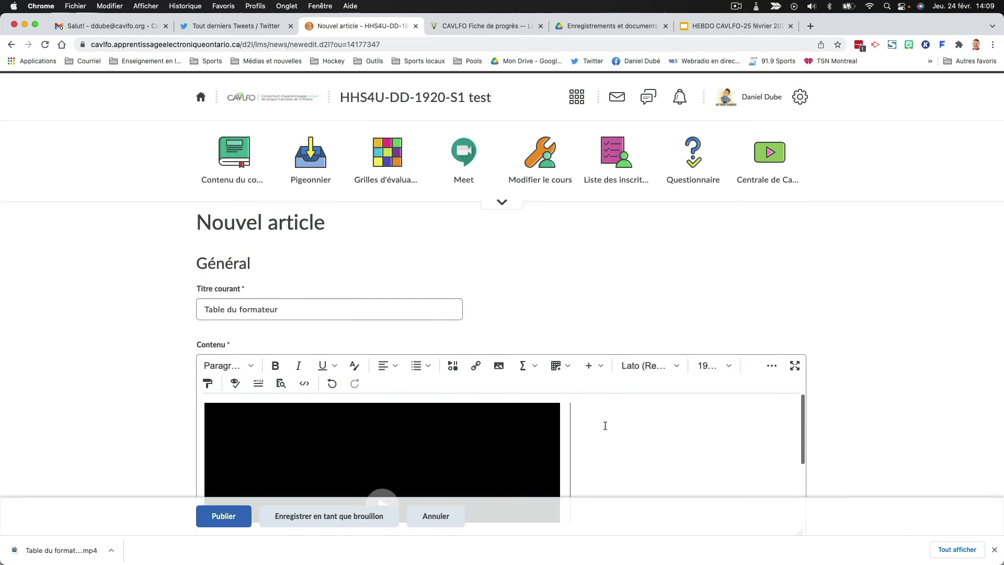
Test playback of the embedded video in the editor and publish the article
left_click(388, 406)
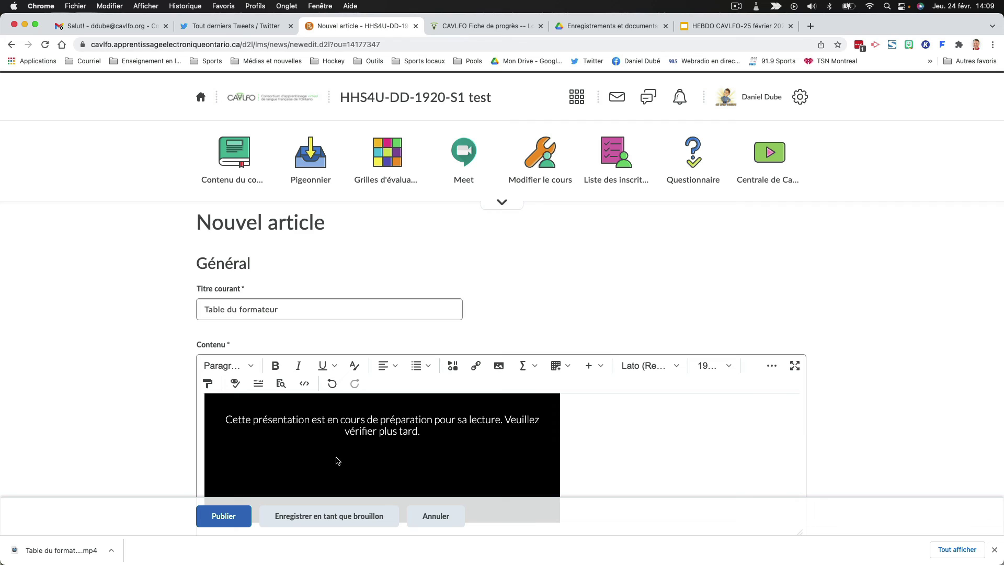
scroll(293, 437, "down", 1)
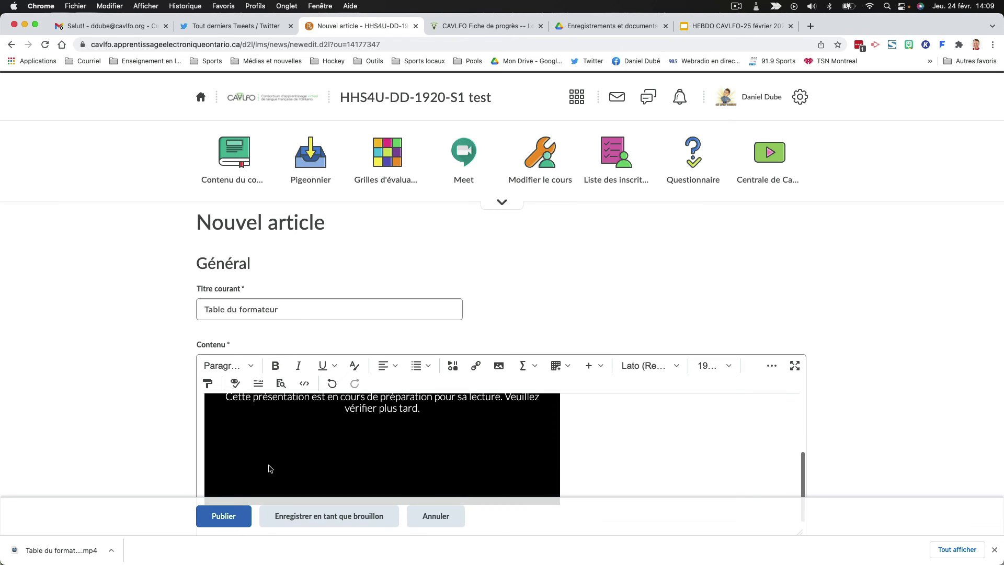
left_click(226, 520)
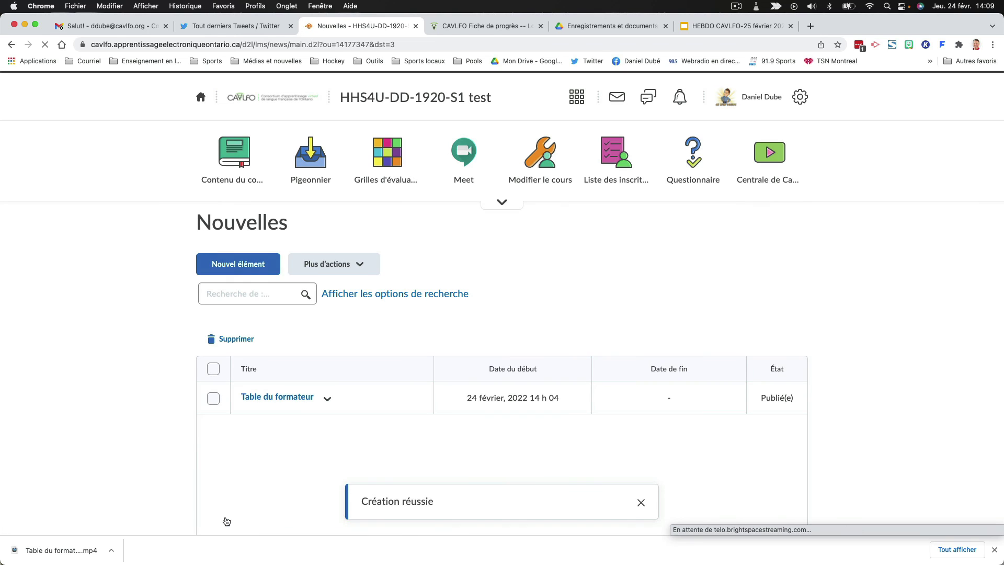
Check the "Table du formateur" article in the news list and return to the course home page
scroll(280, 457, "down", 6)
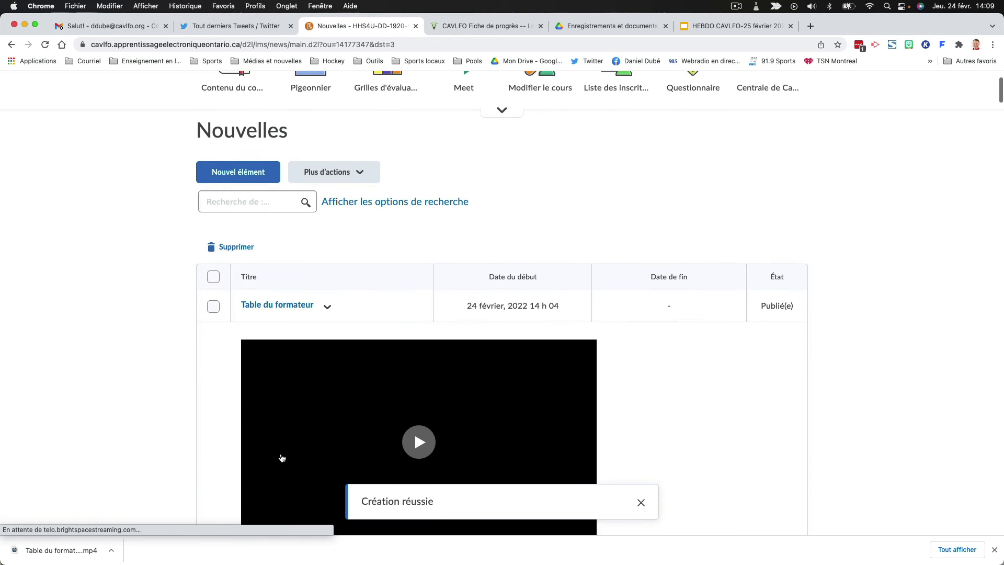
scroll(361, 370, "down", 1)
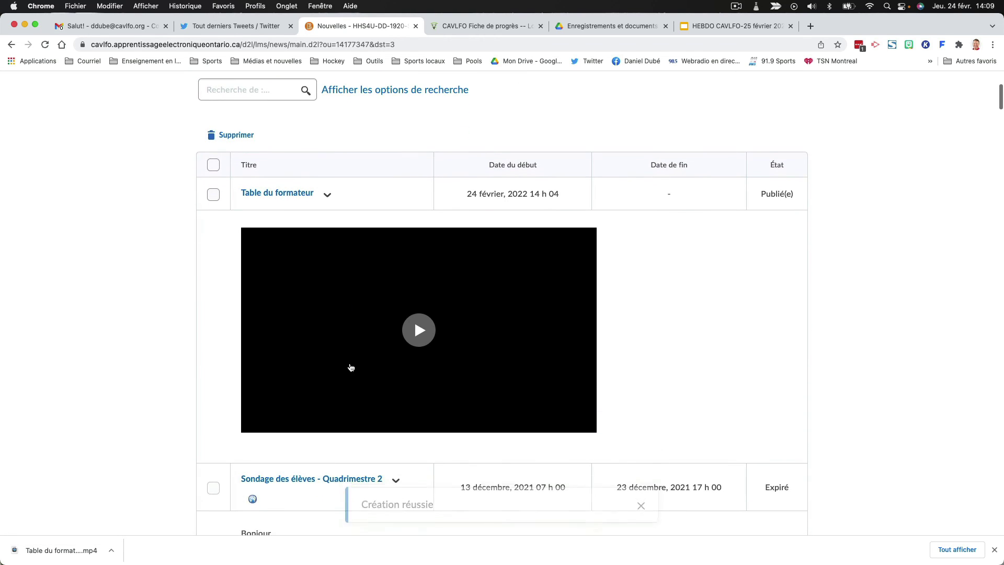
scroll(349, 365, "up", 3)
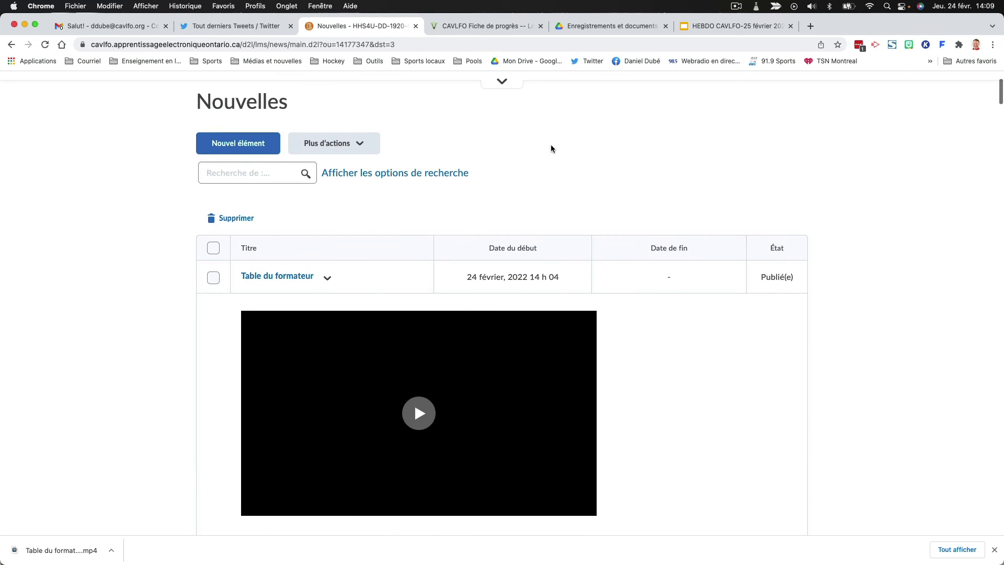
scroll(549, 150, "up", 3)
left_click(416, 78)
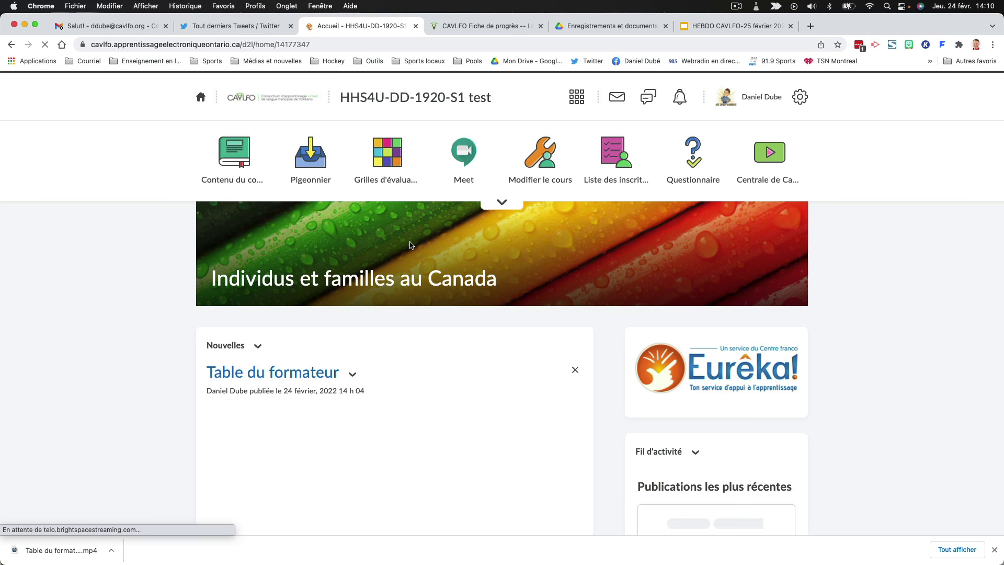
Play the "Table du formateur" video in the Nouvelles section of the course home page
scroll(411, 244, "down", 1)
scroll(410, 244, "down", 2)
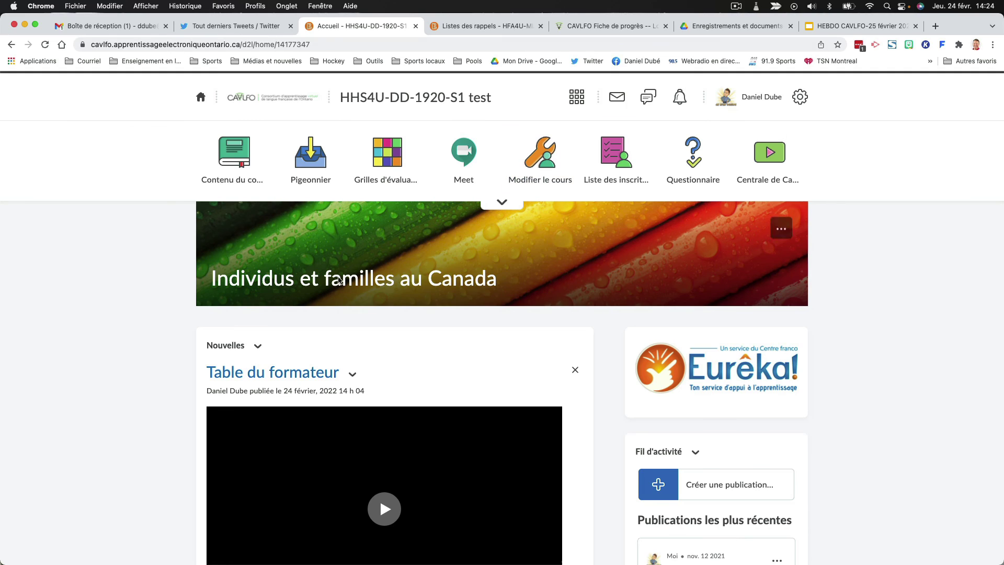
scroll(155, 328, "down", 3)
scroll(154, 328, "down", 1)
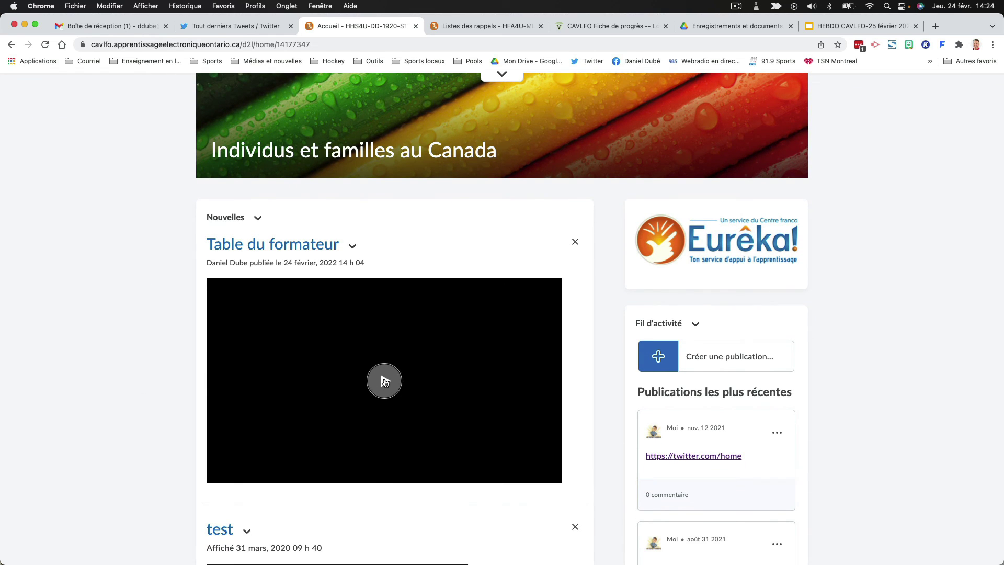
left_click(385, 381)
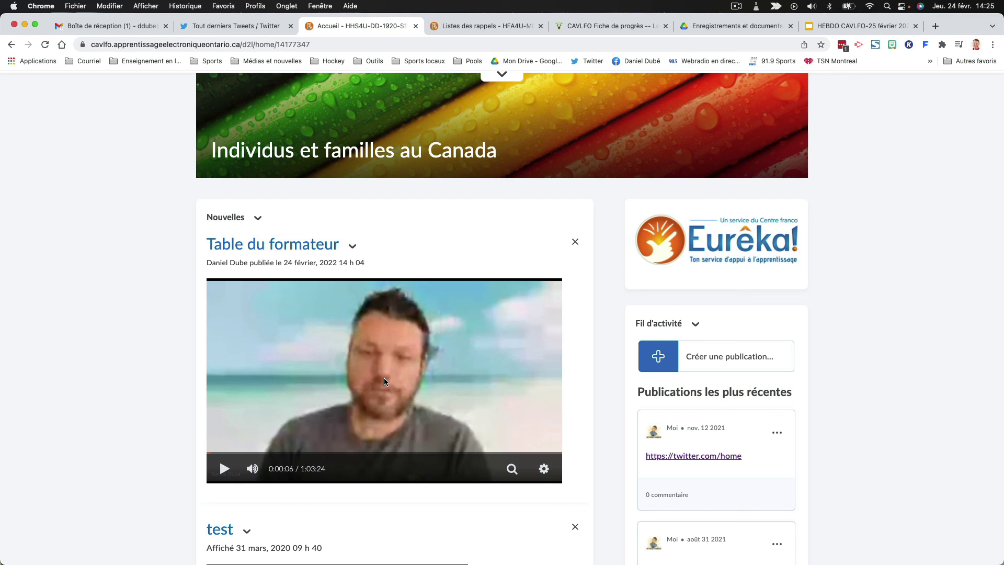
Check the video player's settings and close them
scroll(383, 381, "up", 1)
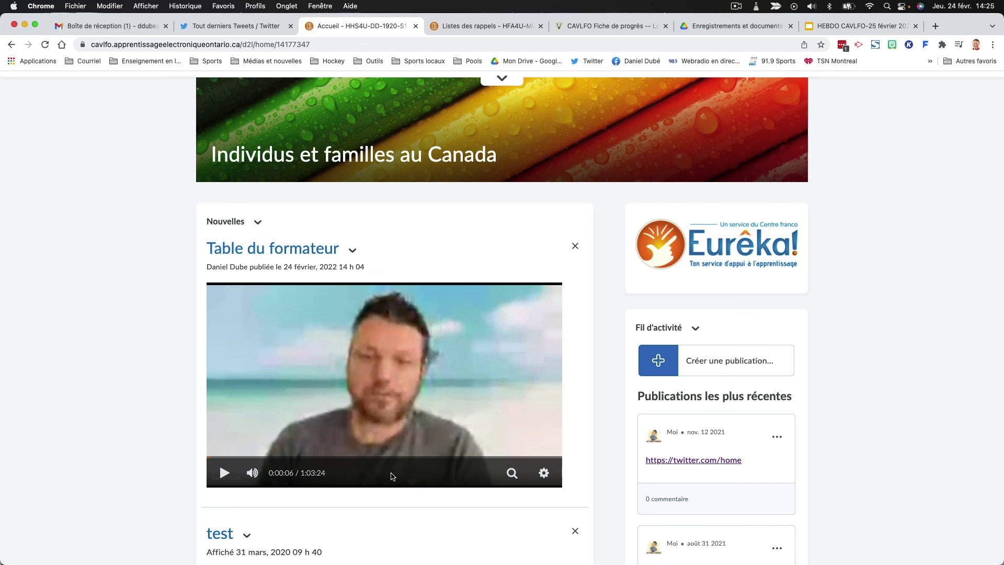
left_click(543, 472)
left_click(543, 473)
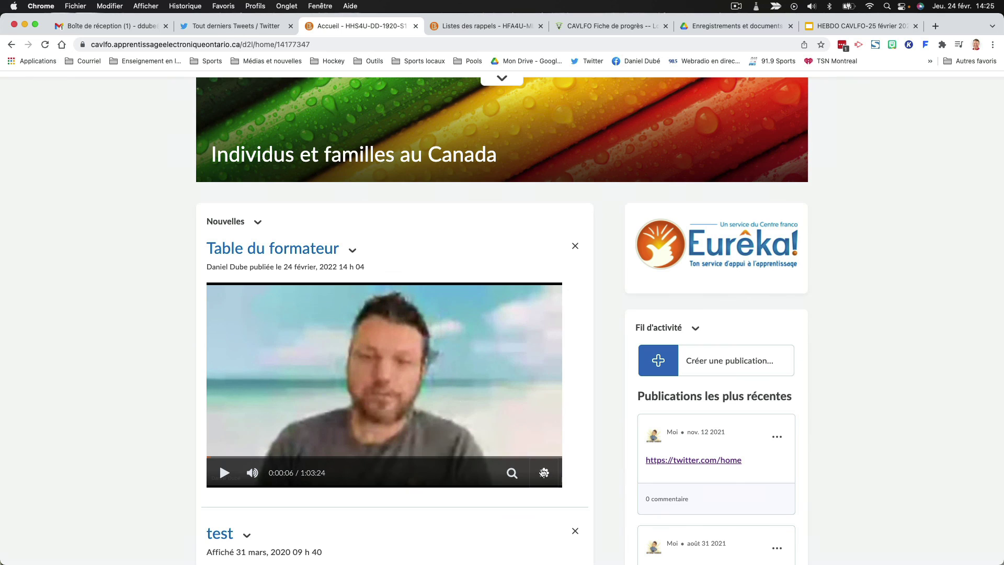